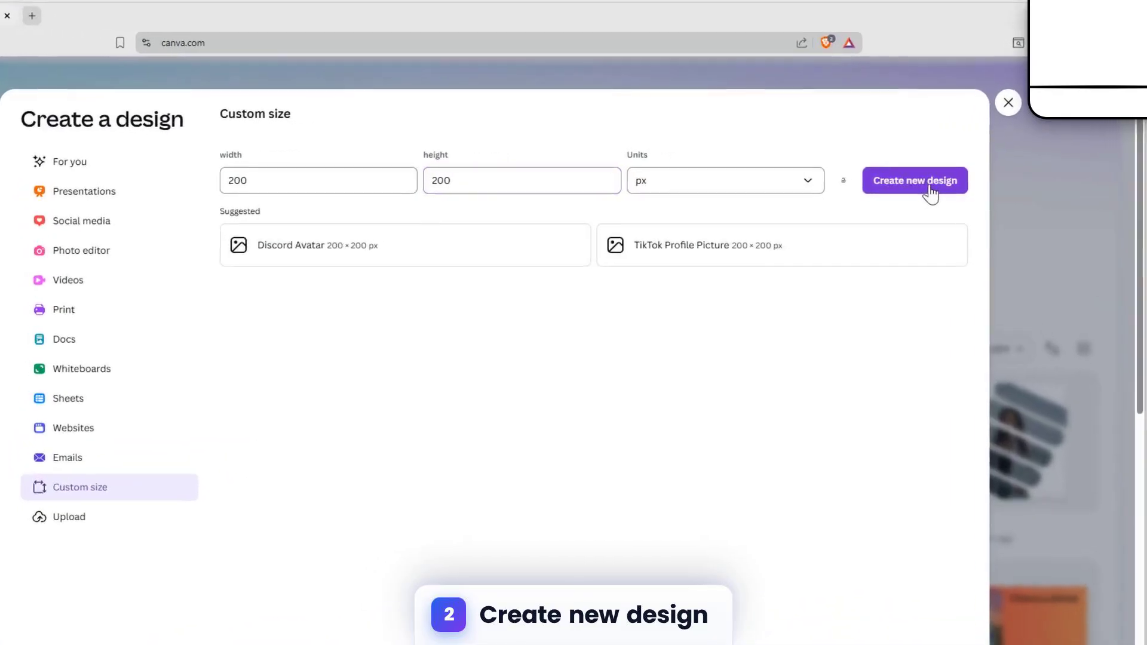
- Create the new 200 × 200 px custom-size blank design
left_click(941, 194)
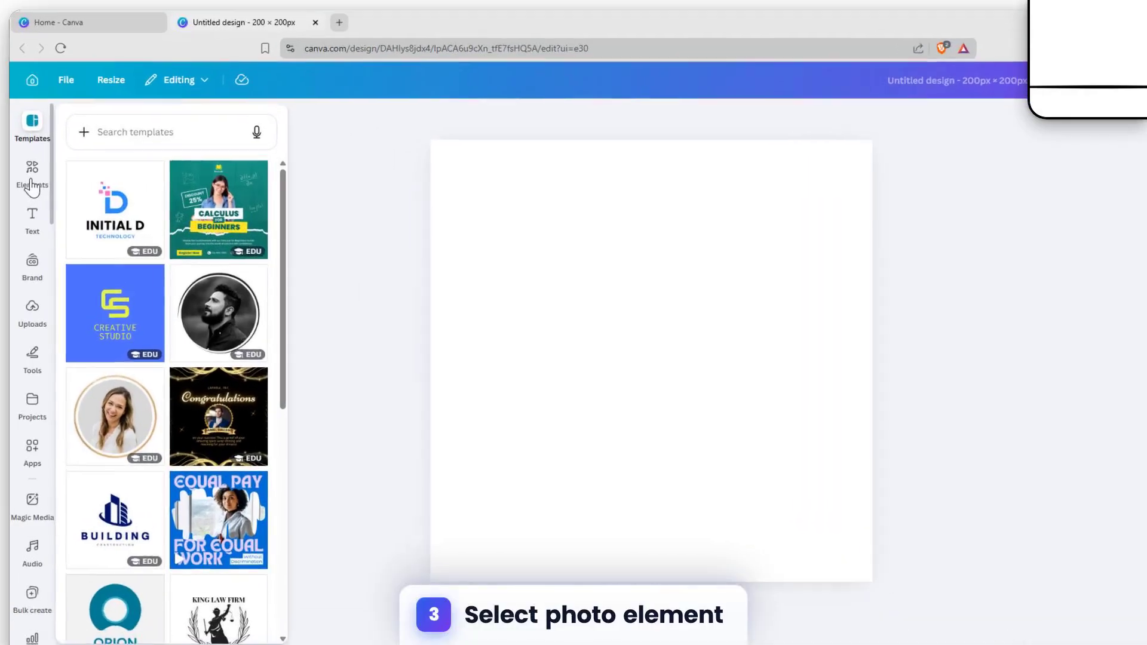
- Rerun the 'photo' search in Elements, filter to Photos, and add the smiling businessman photo
left_click(47, 187)
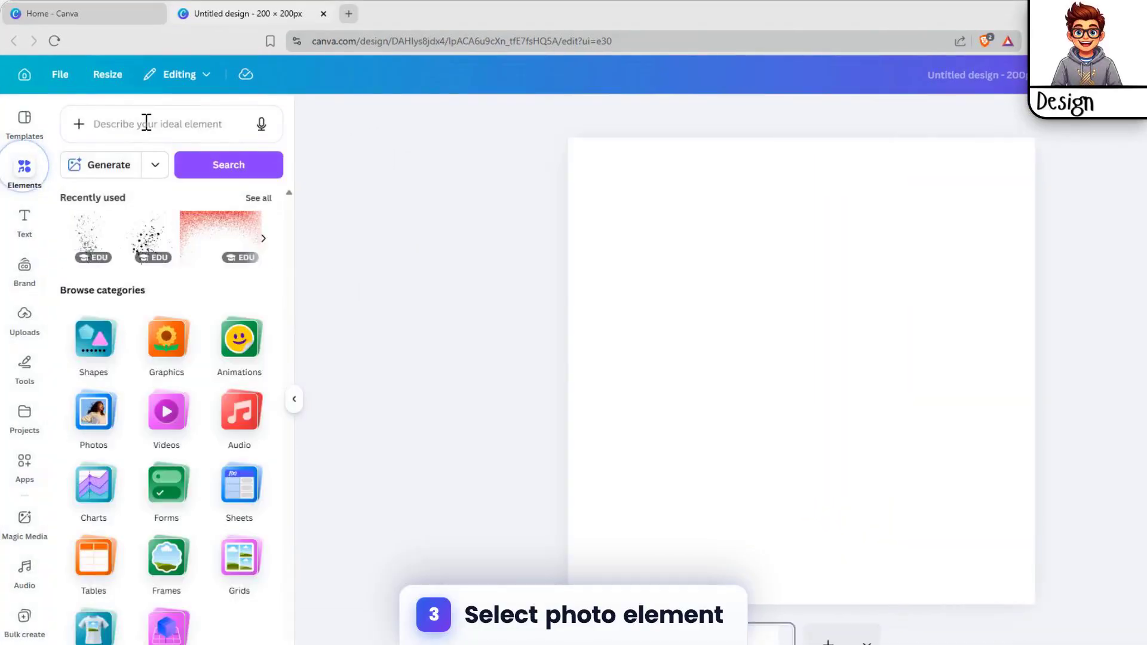
left_click(154, 141)
left_click(108, 303)
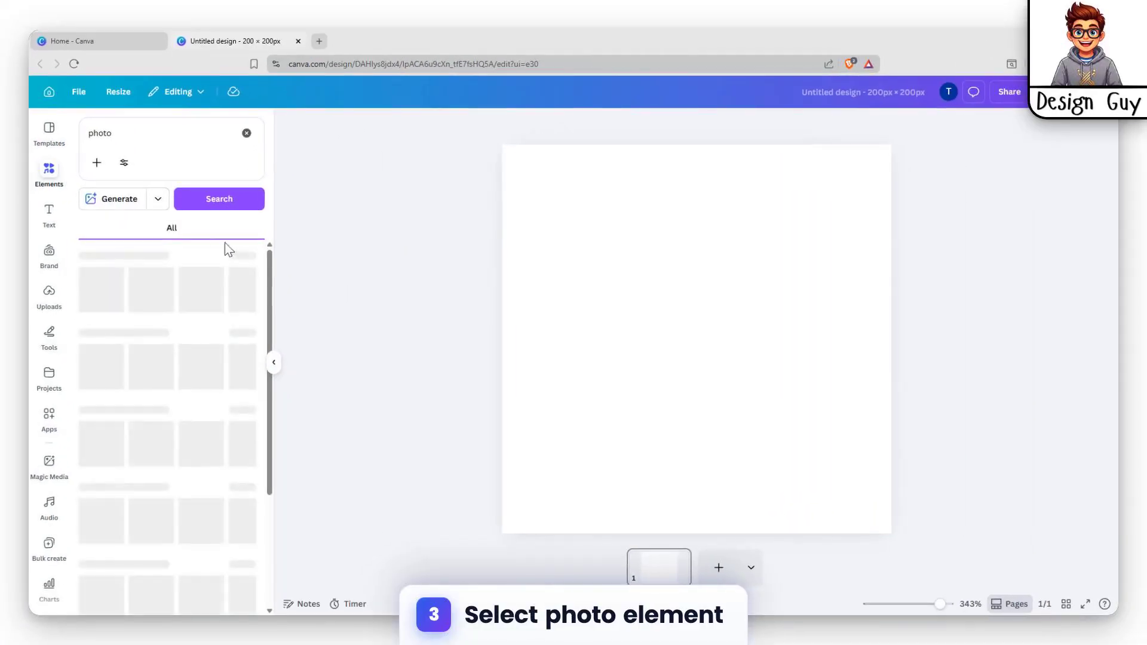
left_click(202, 239)
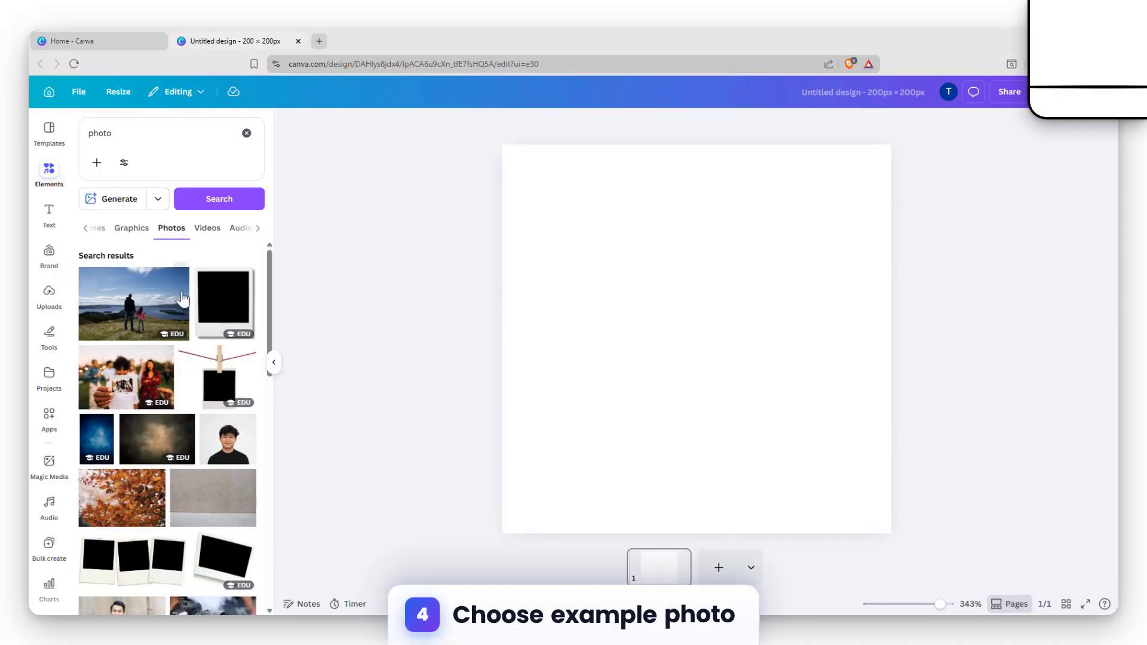
scroll(170, 339, "down", 4)
scroll(170, 339, "up", 2)
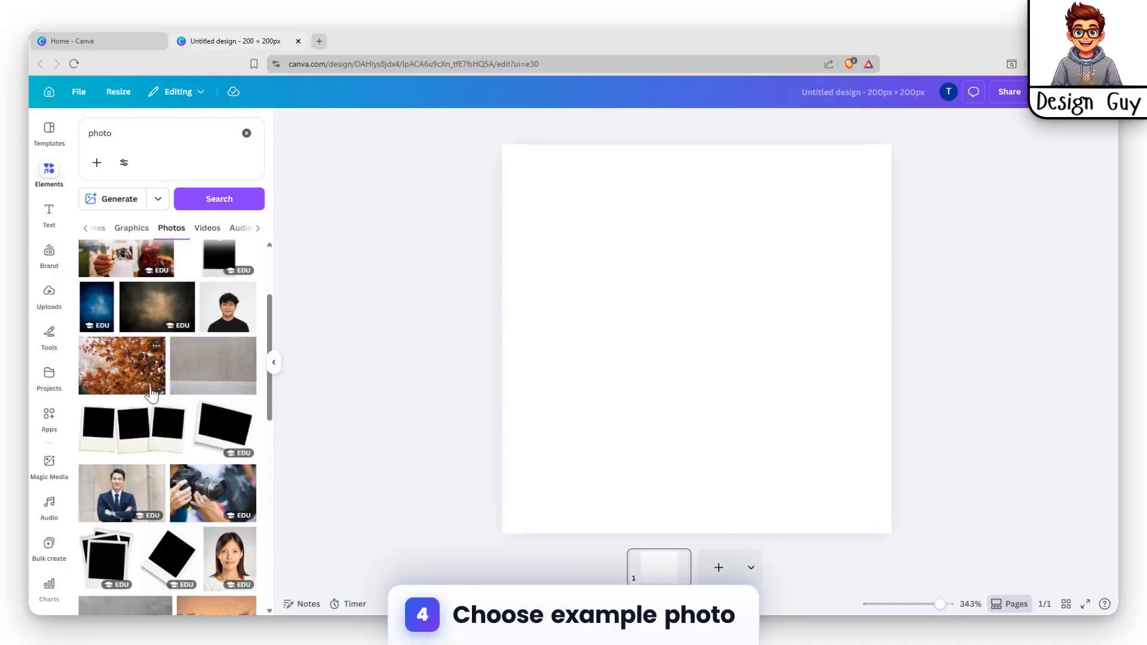
left_click(132, 487)
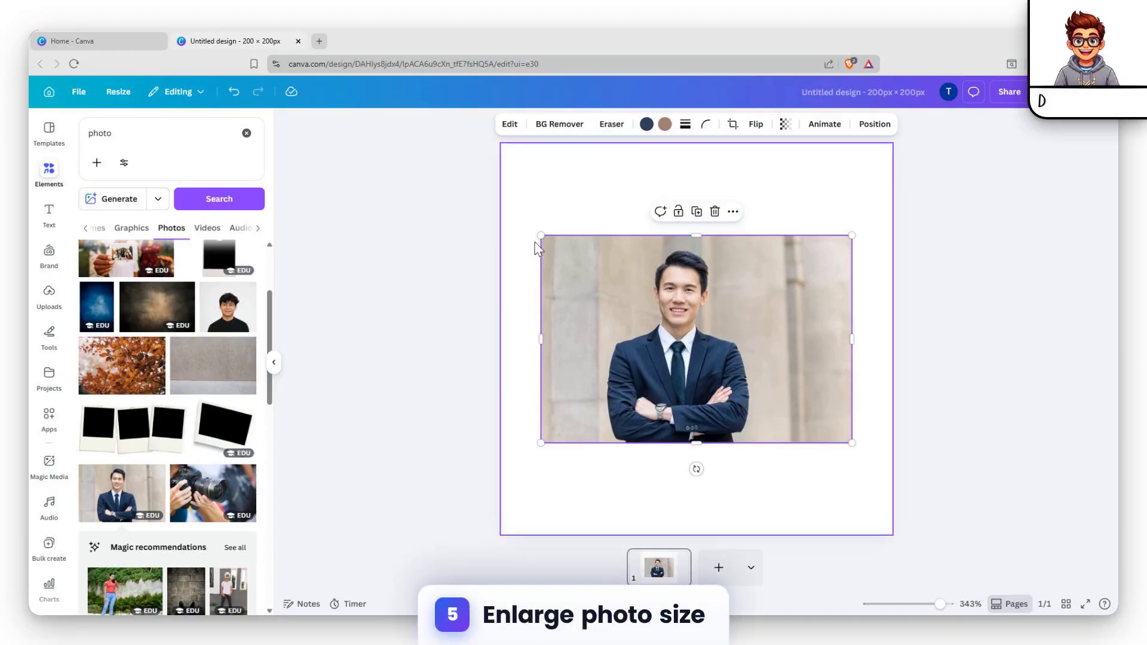
- Enlarge the businessman photo past the page edges so it fills the 200 × 200 canvas
left_click_drag(454, 241, 335, 123)
left_click_drag(646, 210, 644, 218)
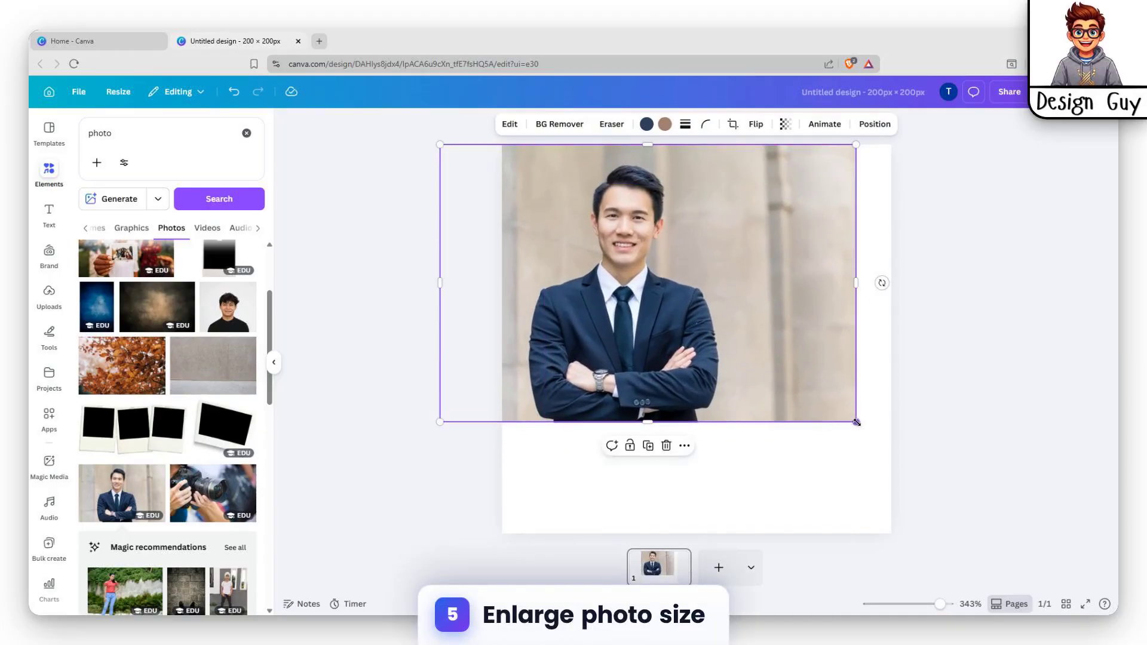
left_click_drag(856, 421, 1026, 535)
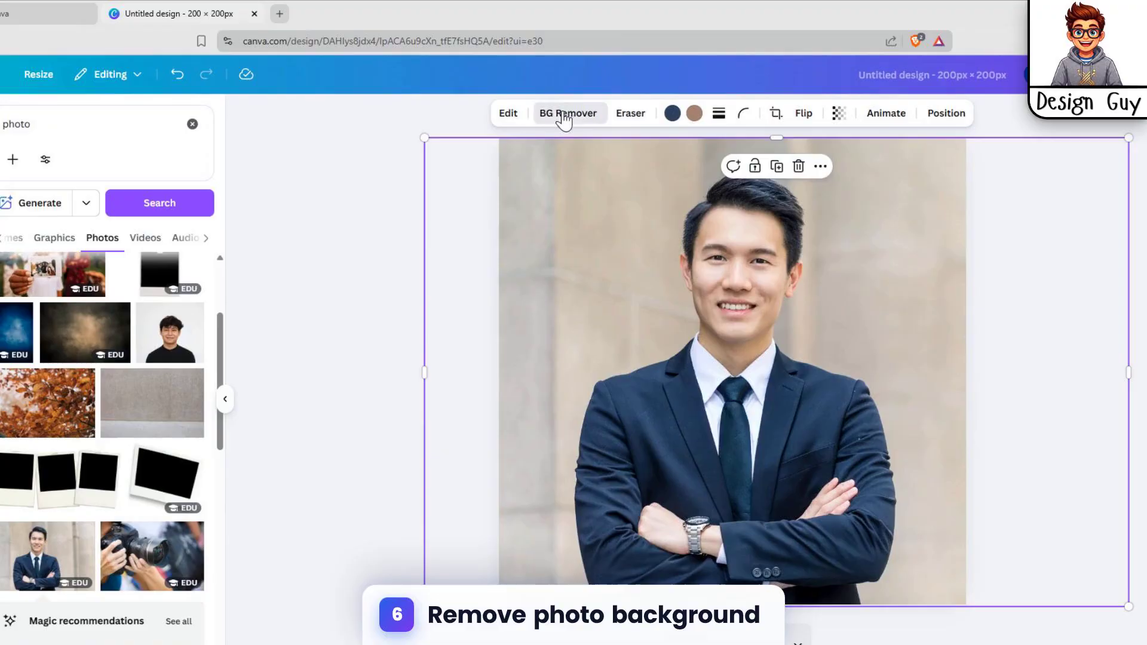
- Remove the businessman photo's background with BG Remover
left_click(556, 126)
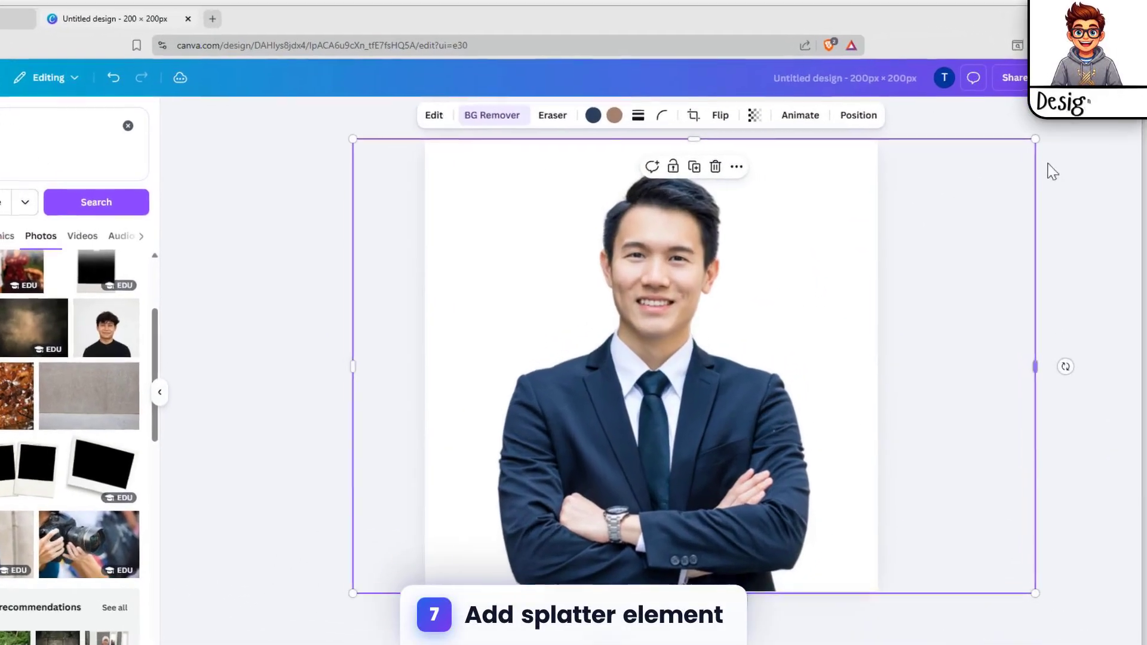
left_click(1035, 171)
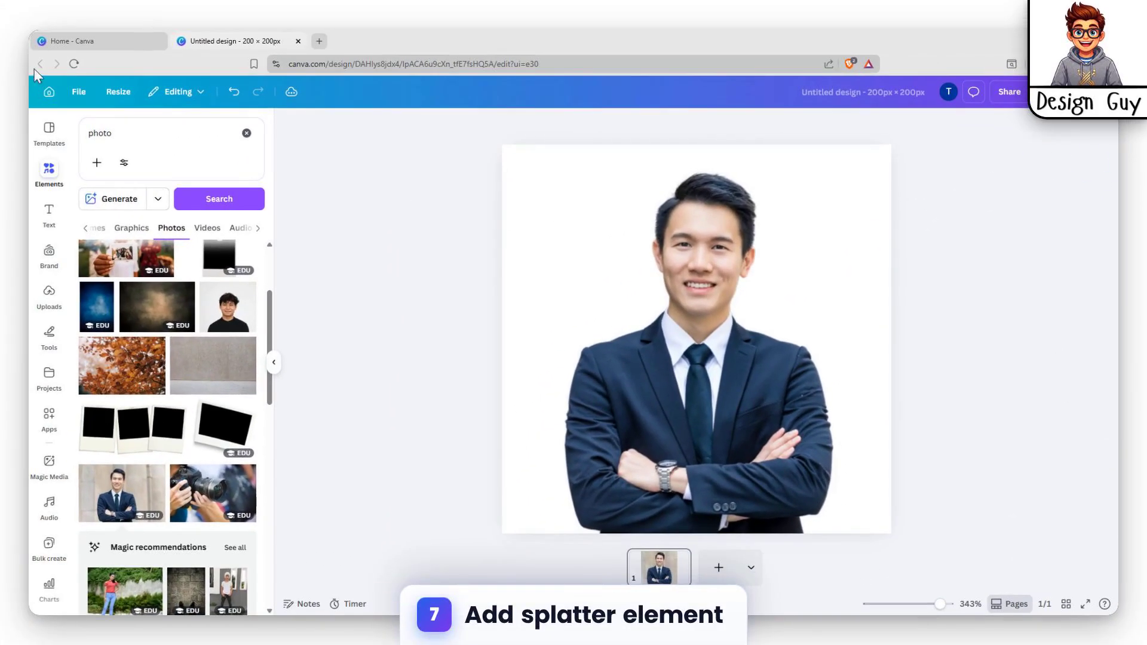
left_click(51, 173)
- Search Elements for 'splatter', filter to Graphics, and add a black splatter graphic
left_click(50, 173)
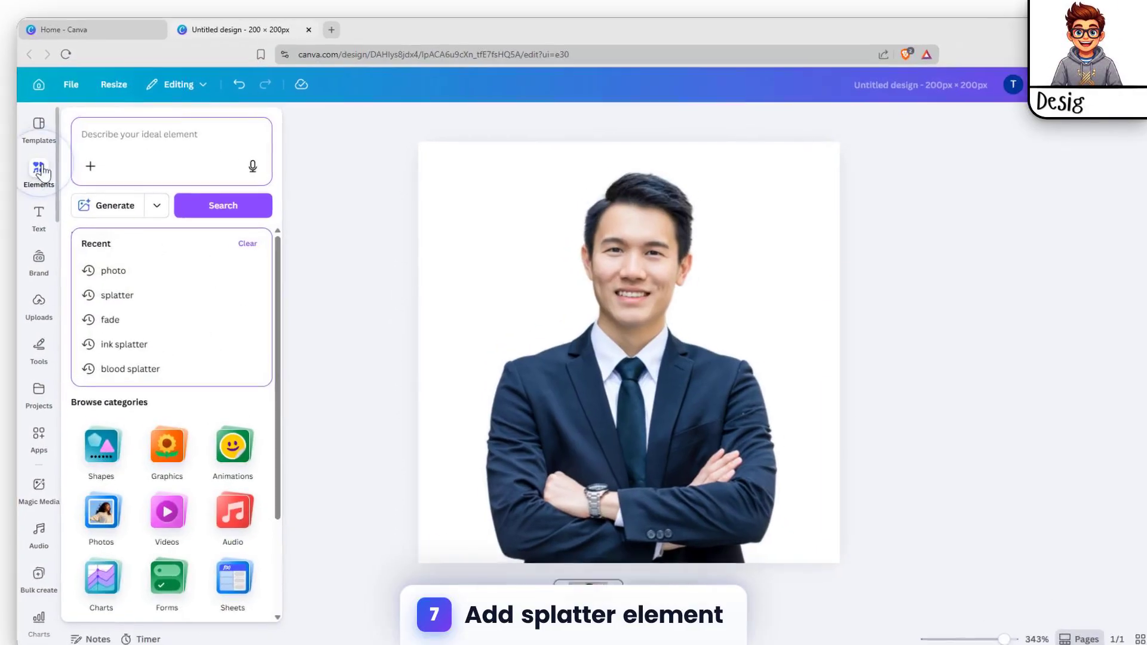
left_click(165, 132)
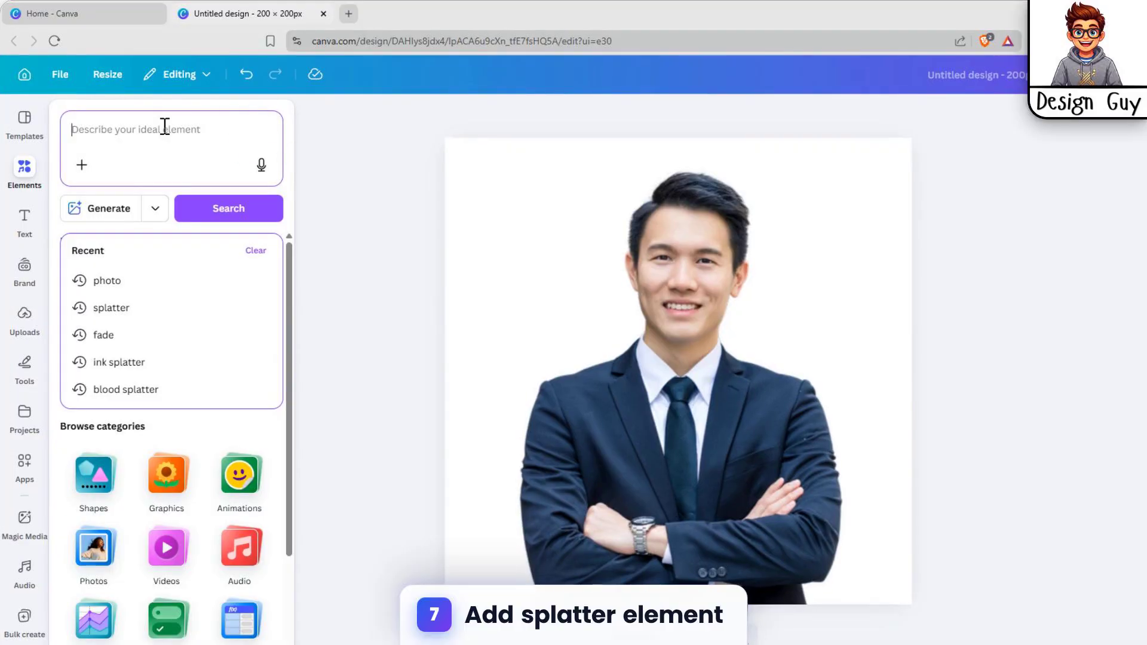
left_click(132, 309)
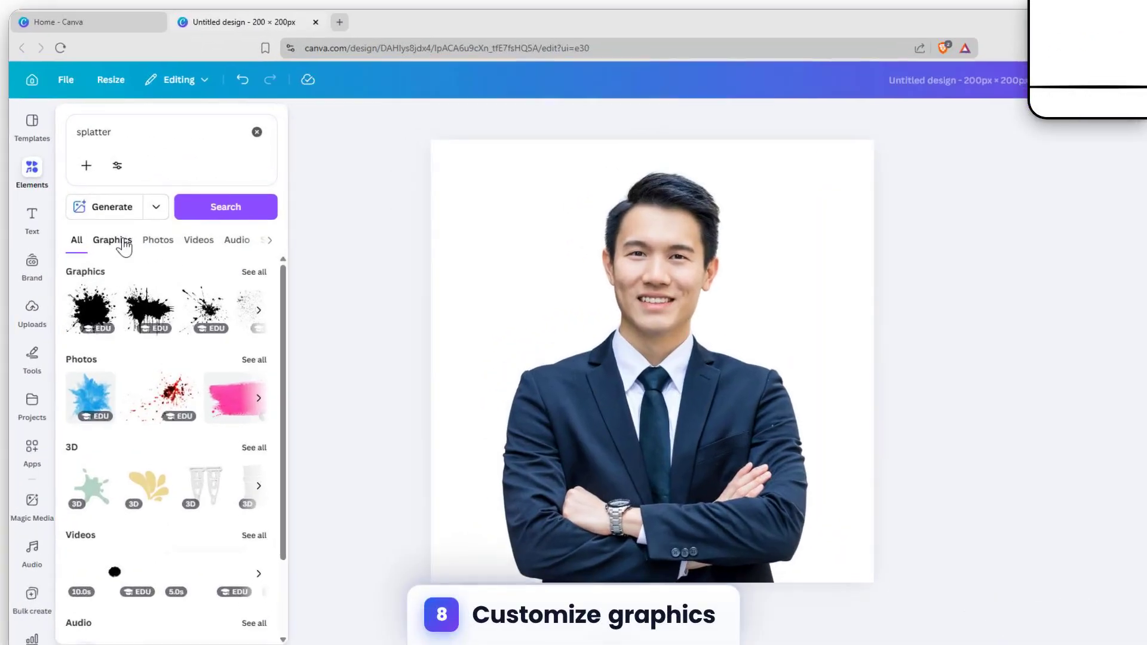
left_click(119, 232)
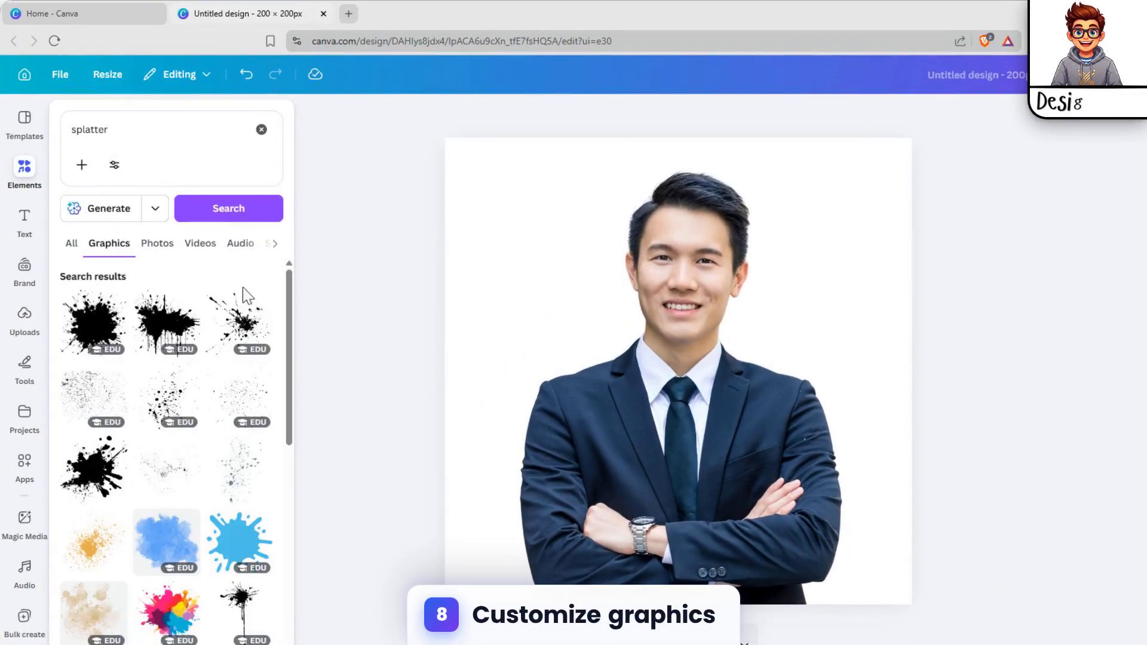
scroll(111, 406, "down", 3)
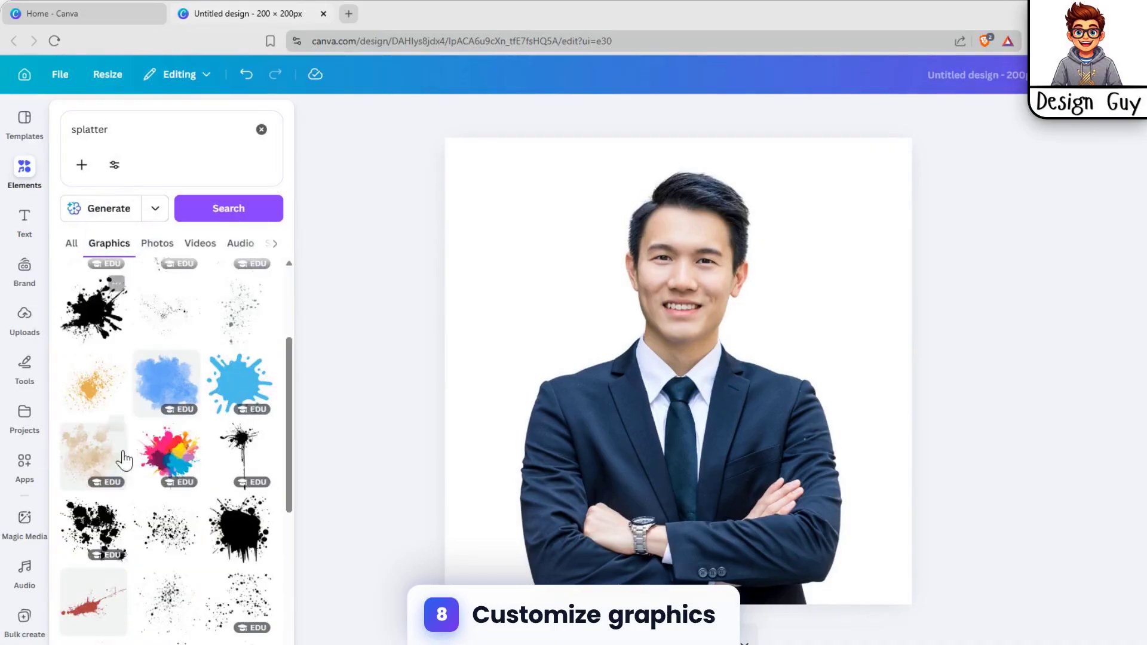
scroll(123, 461, "up", 3)
scroll(218, 380, "down", 3)
scroll(241, 368, "down", 6)
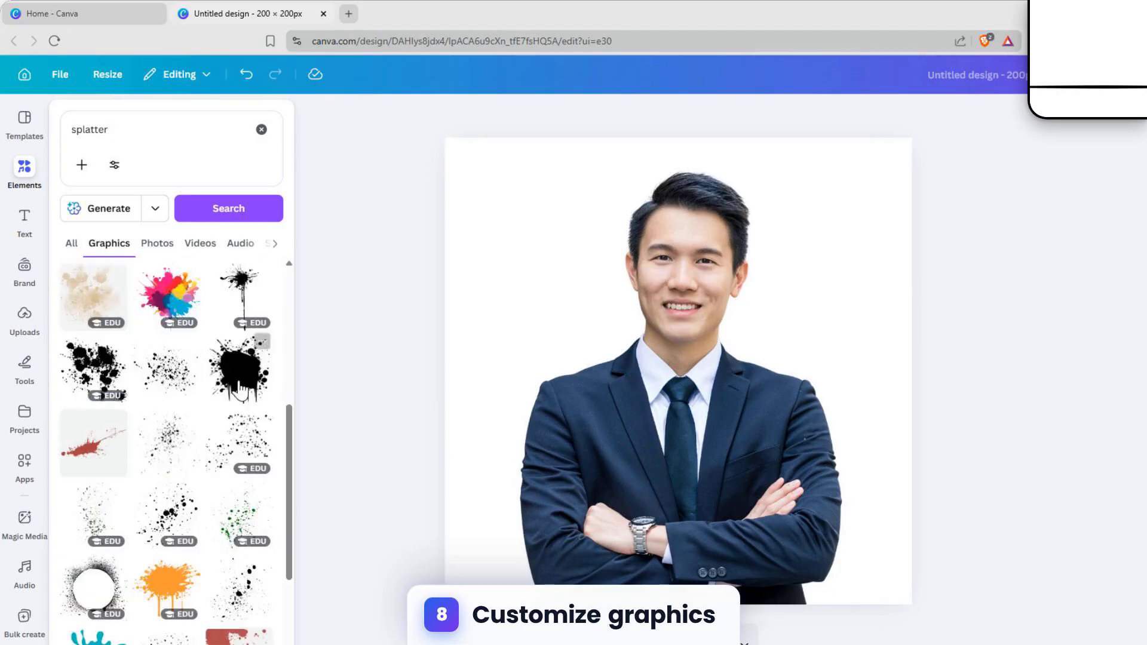
scroll(118, 379, "up", 3)
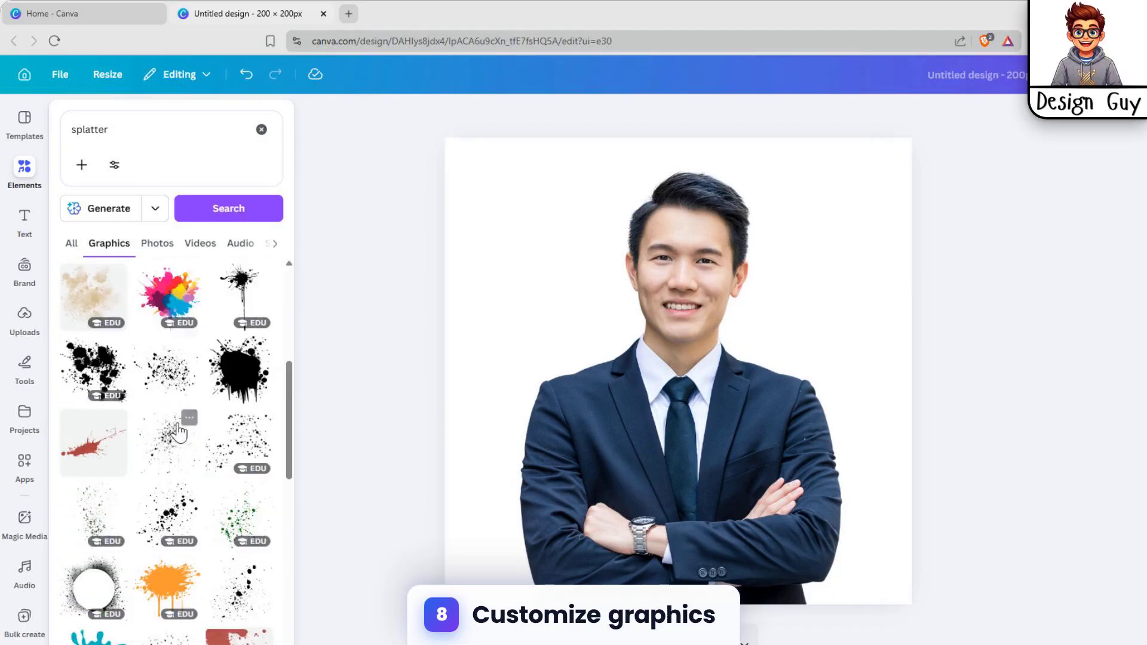
left_click(118, 379)
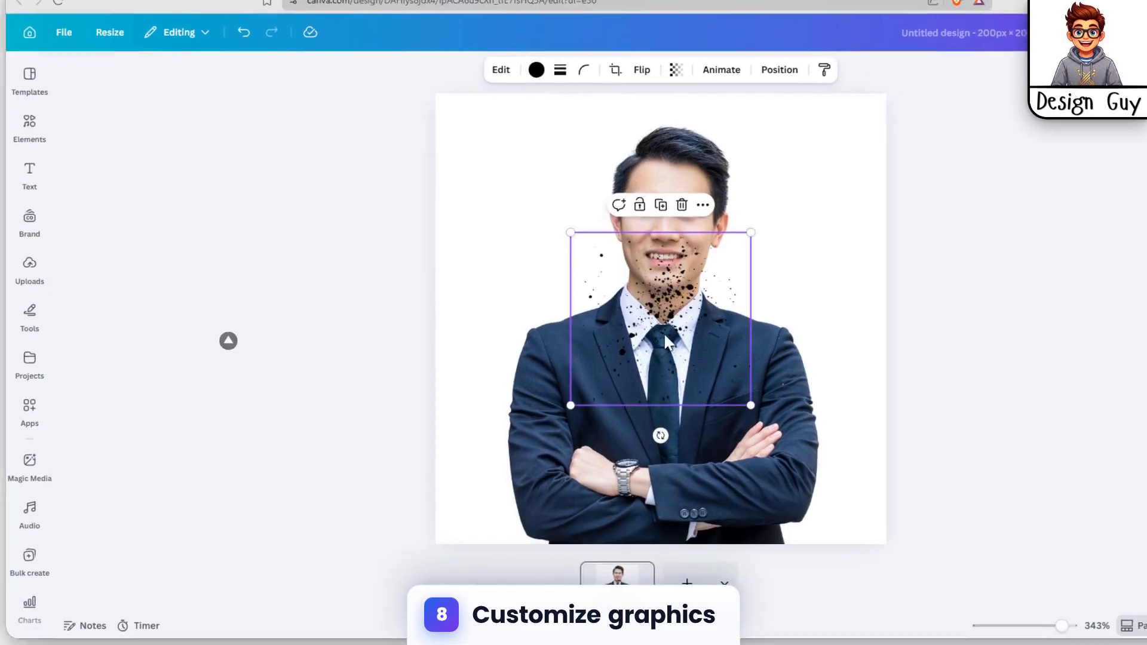
- Position the splatter over the upper-left of the man's face and recolour it white
left_click_drag(667, 342, 601, 205)
left_click_drag(542, 240, 551, 231)
left_click(512, 114)
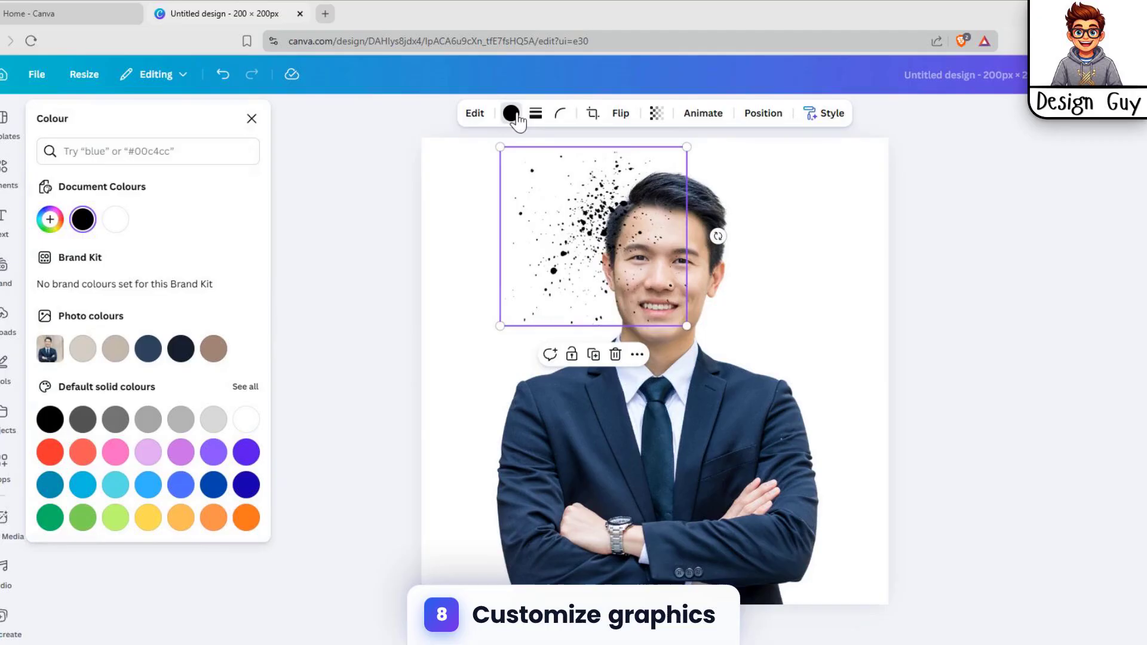
left_click(246, 417)
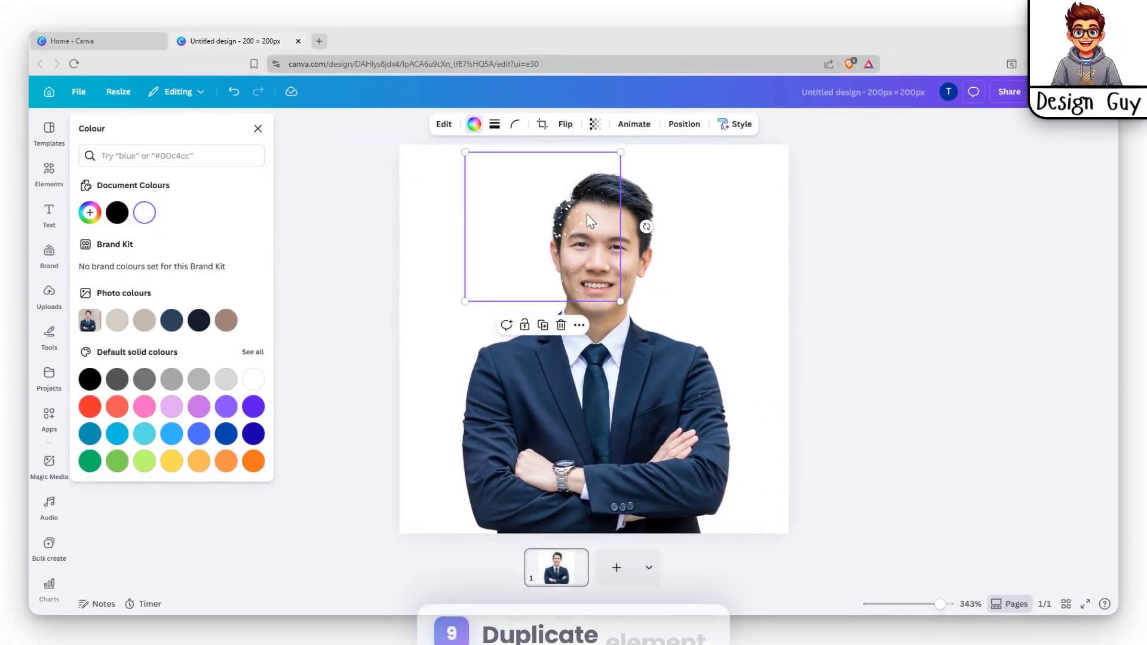
- Duplicate the white splatter three times with Ctrl+D, spreading copies over the head's left side
key("ctrl+d")
left_click_drag(562, 239, 583, 163)
key("ctrl+d")
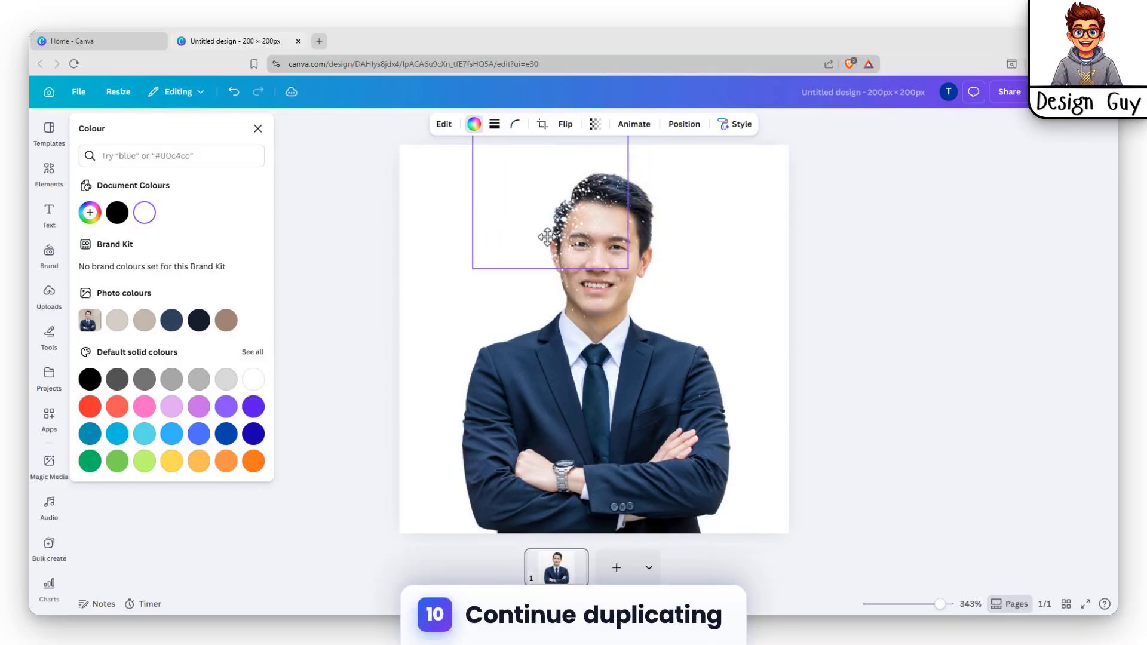
key("ctrl+d")
left_click_drag(557, 229, 521, 243)
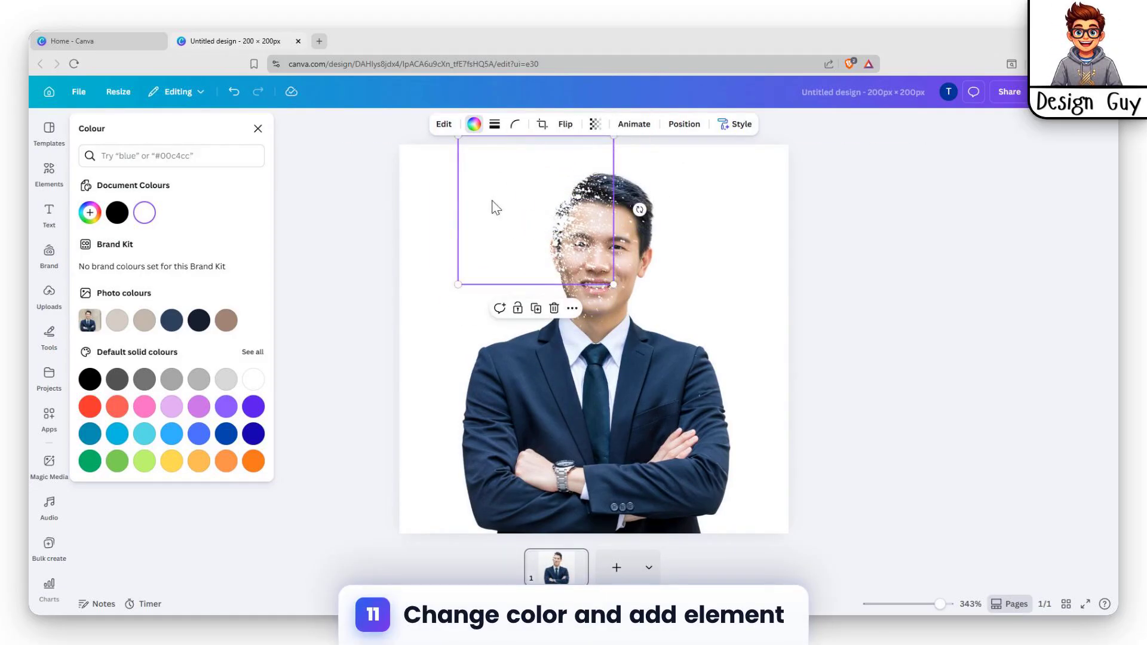
- Turn one splatter copy black from Document Colours and place it beside the head
left_click(122, 216)
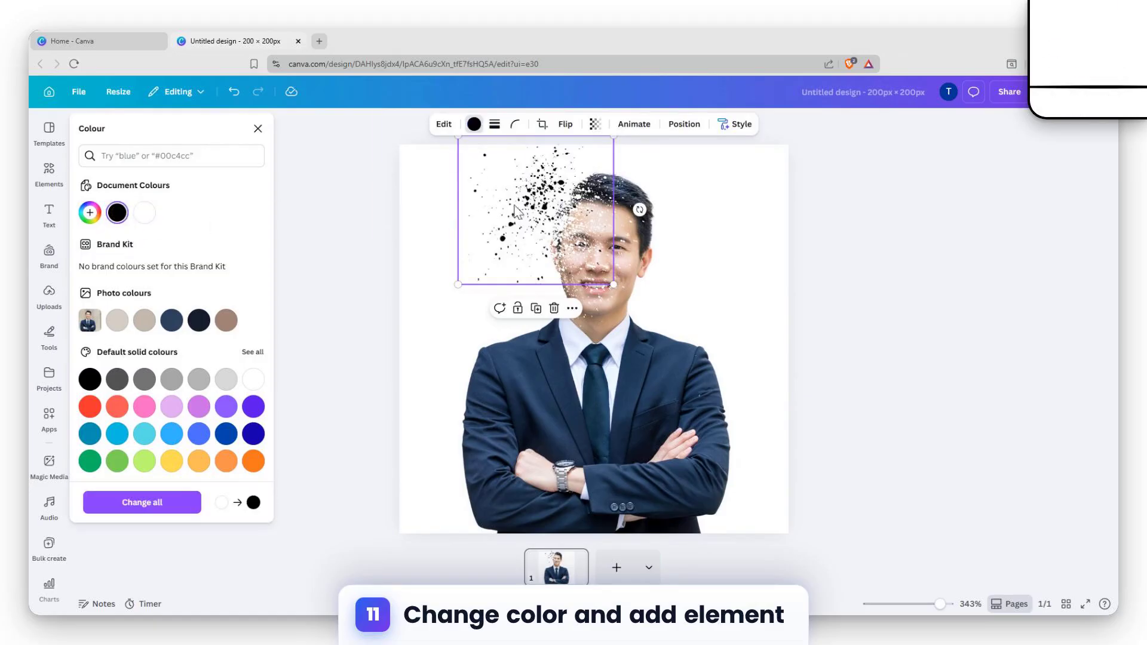
left_click_drag(538, 202, 542, 74)
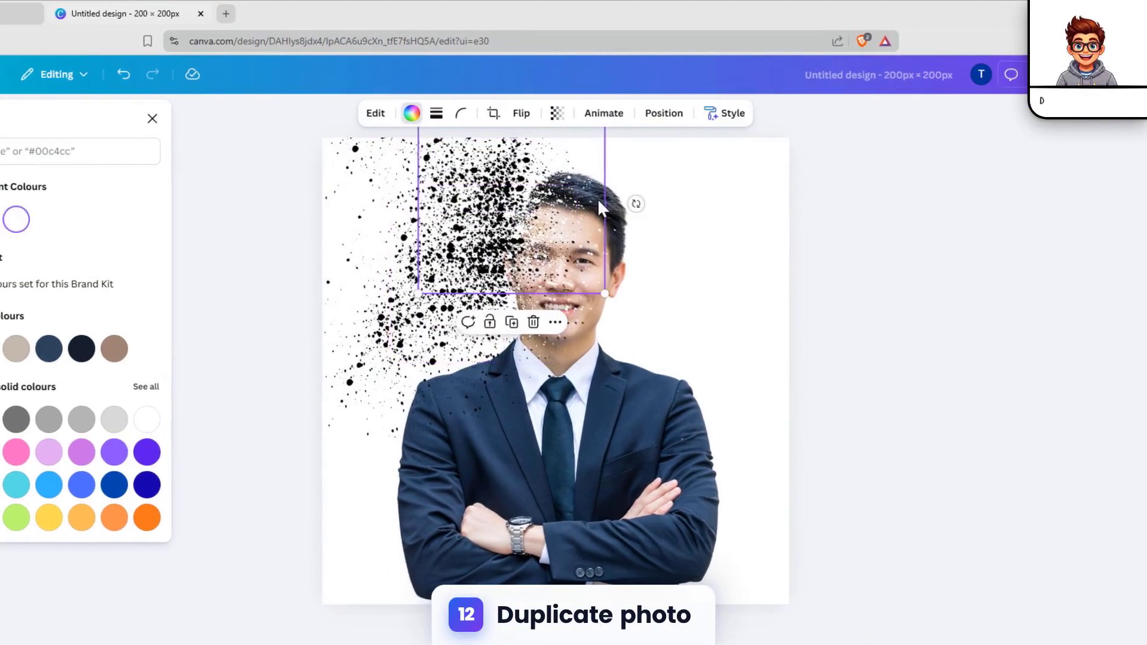
- Duplicate the man's photo with Ctrl+D and snap the copy over the original
left_click(739, 226)
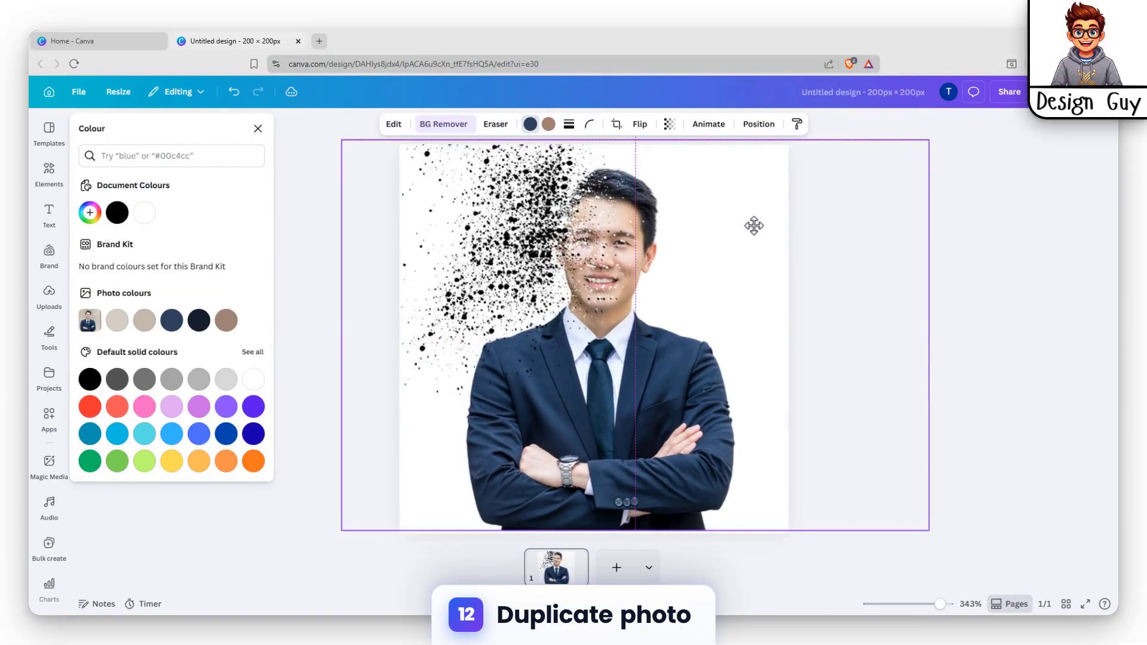
left_click_drag(754, 226, 752, 226)
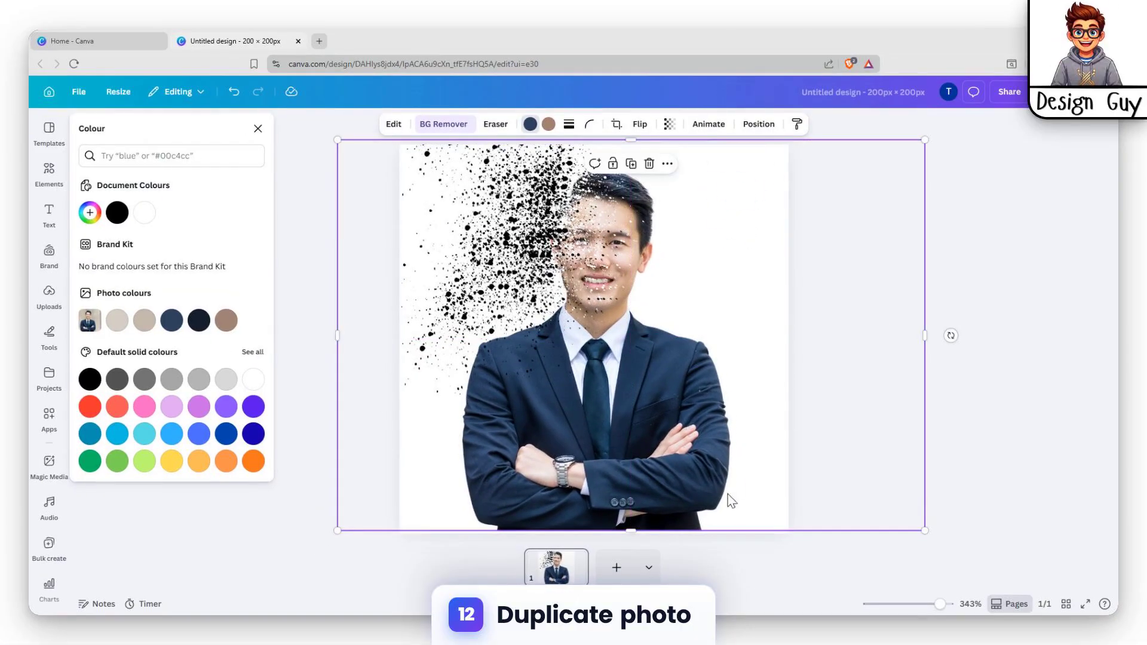
key("ctrl+d")
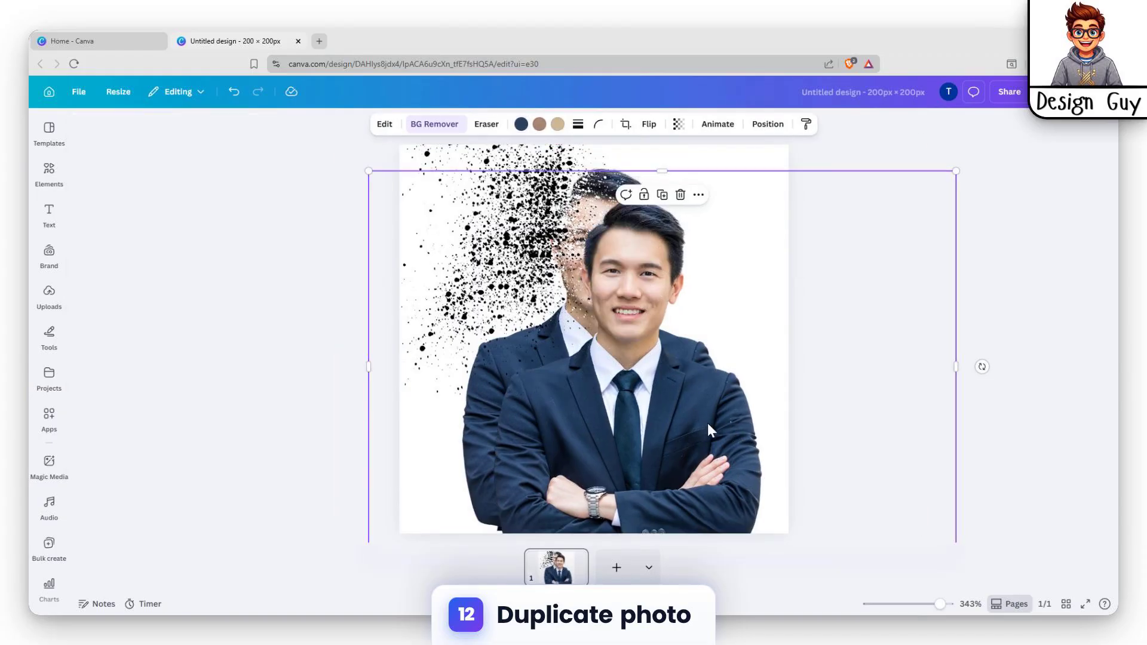
left_click_drag(707, 424, 673, 374)
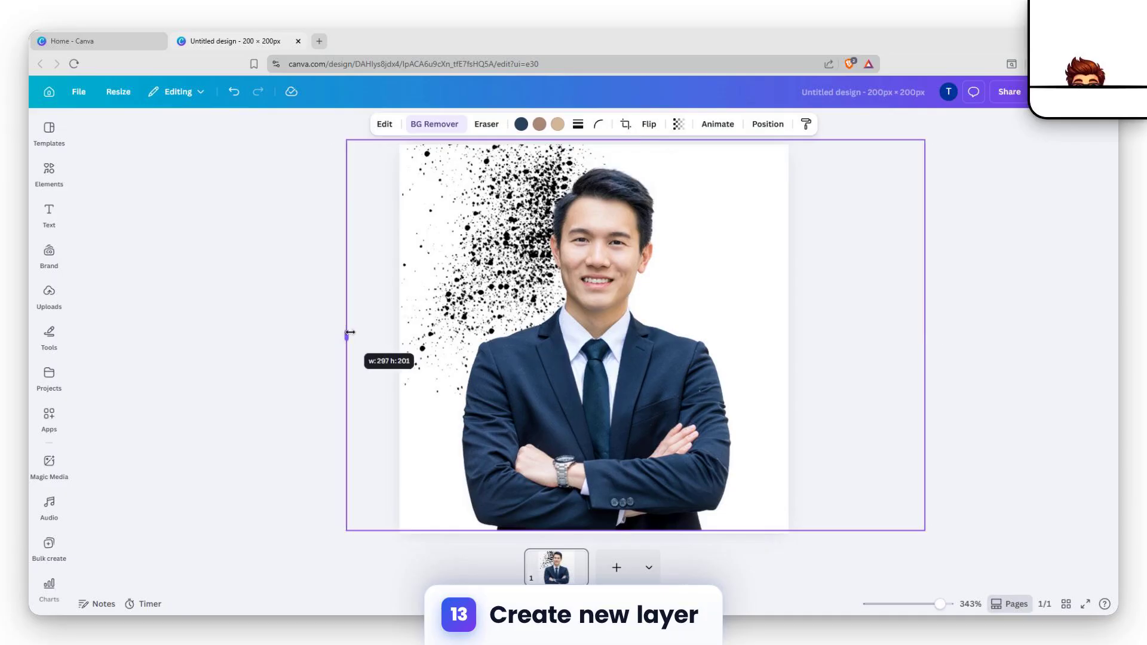
- Crop the top photo copy from the left to about w:168, keeping only its right half
left_click_drag(350, 332, 419, 335)
left_click_drag(514, 336, 597, 336)
left_click(1040, 230)
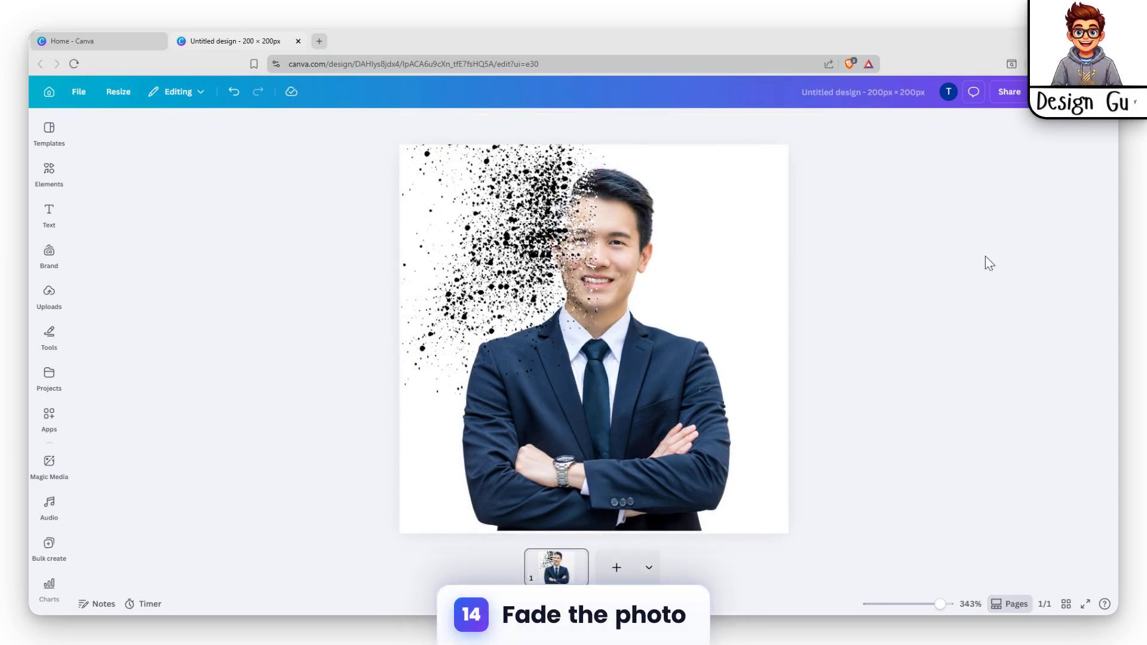
- Widen the intact right-half photo slightly to the left
left_click_drag(313, 147, 883, 526)
left_click(980, 310)
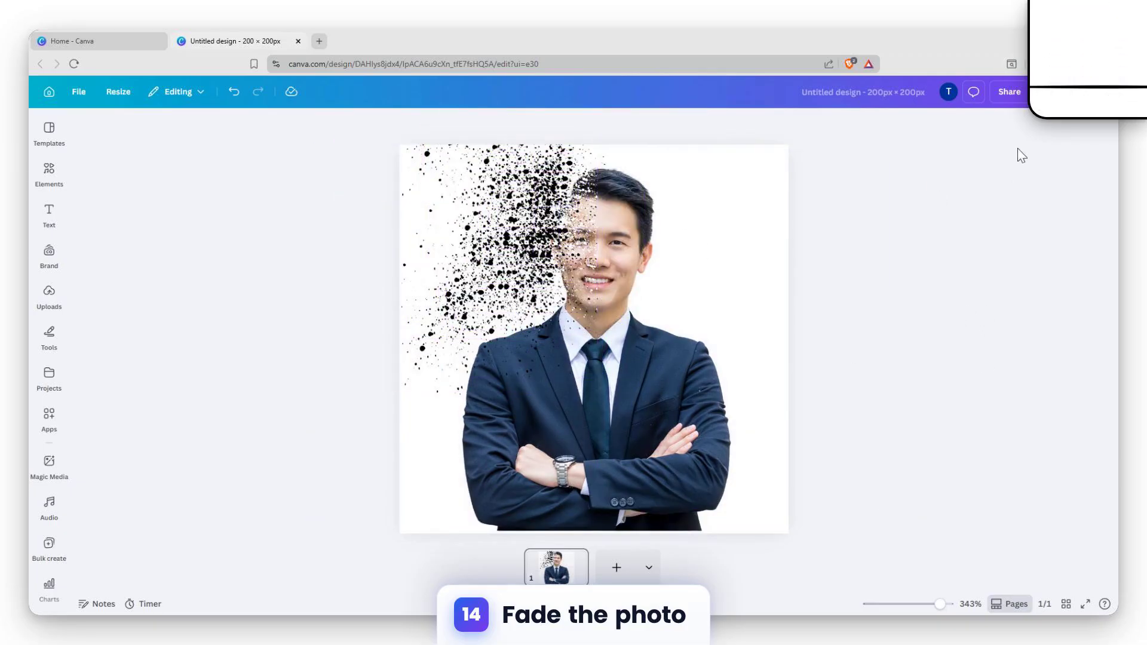
left_click(602, 211)
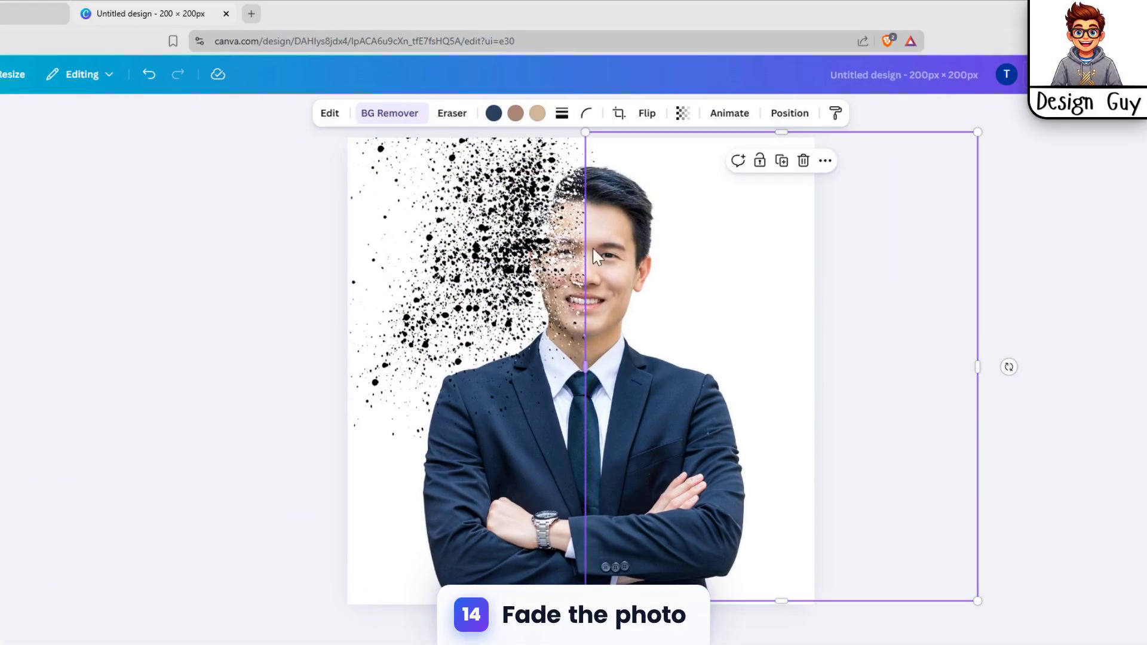
left_click_drag(585, 364, 574, 366)
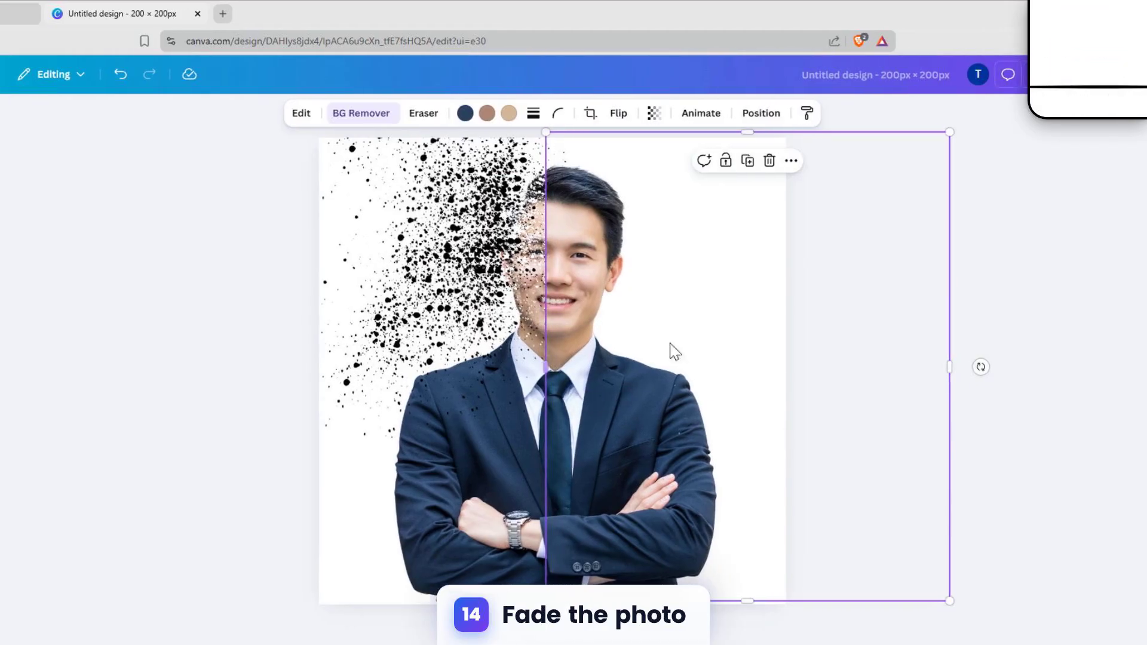
left_click(1047, 224)
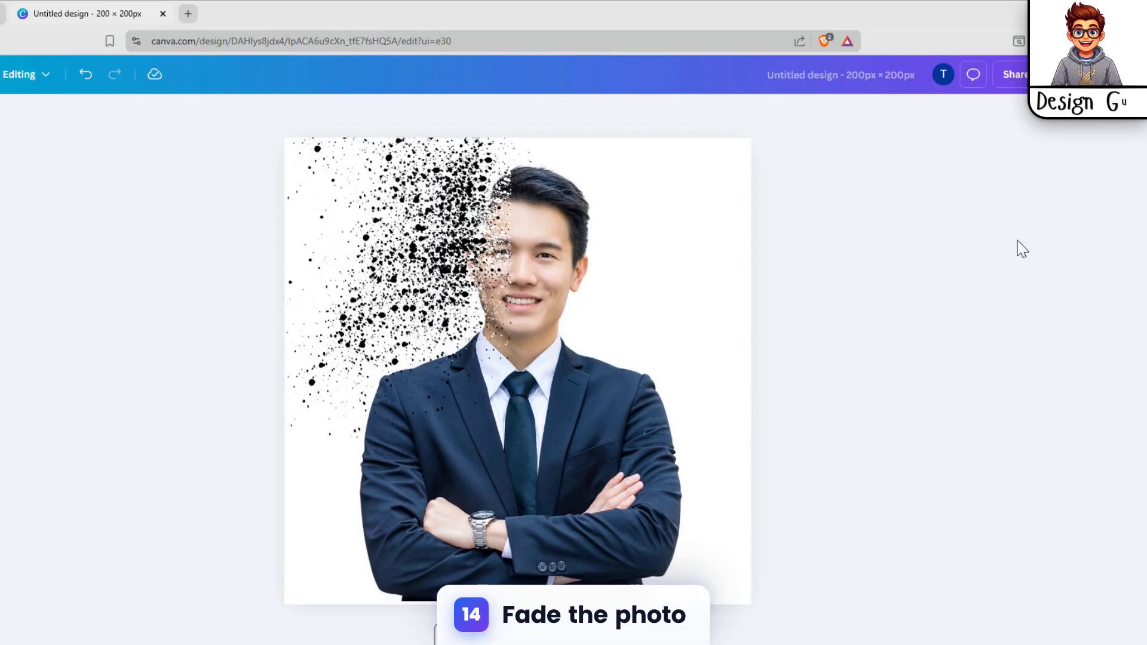
- Nudge the splatter patch over the face slightly right and down
left_click(469, 227)
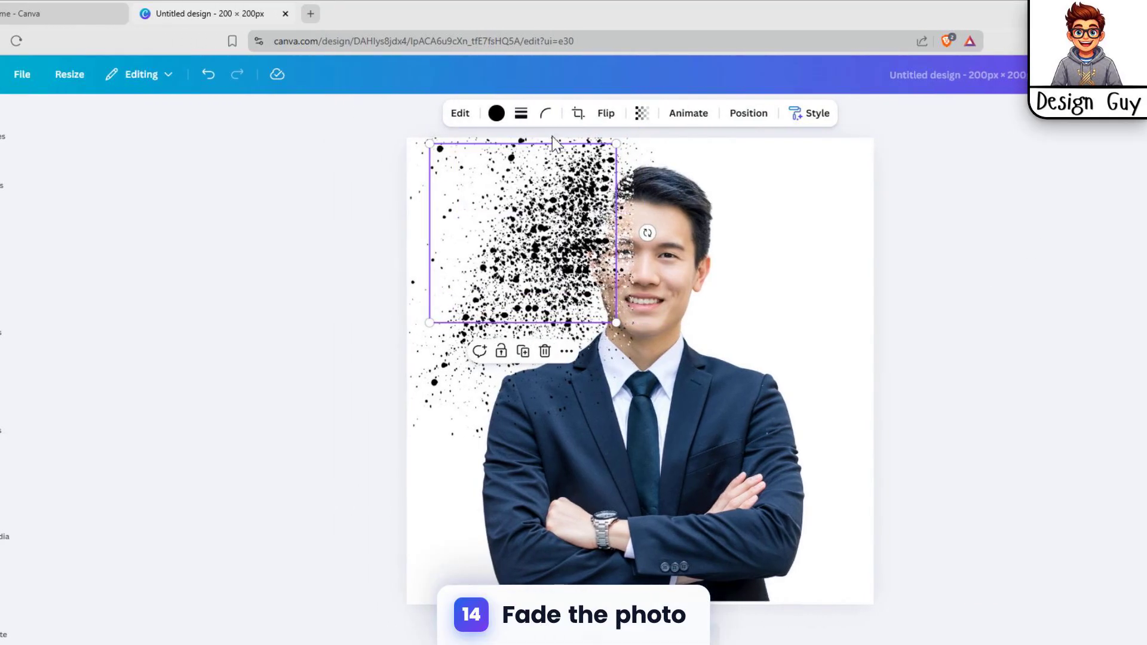
left_click(497, 112)
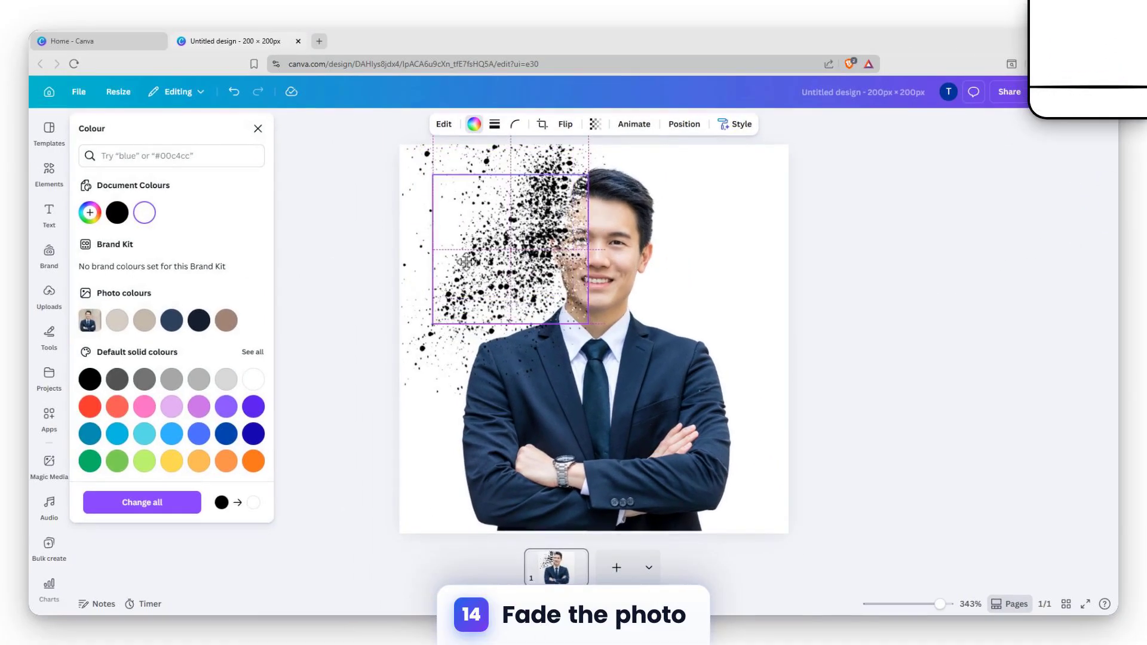
left_click_drag(512, 269, 538, 314)
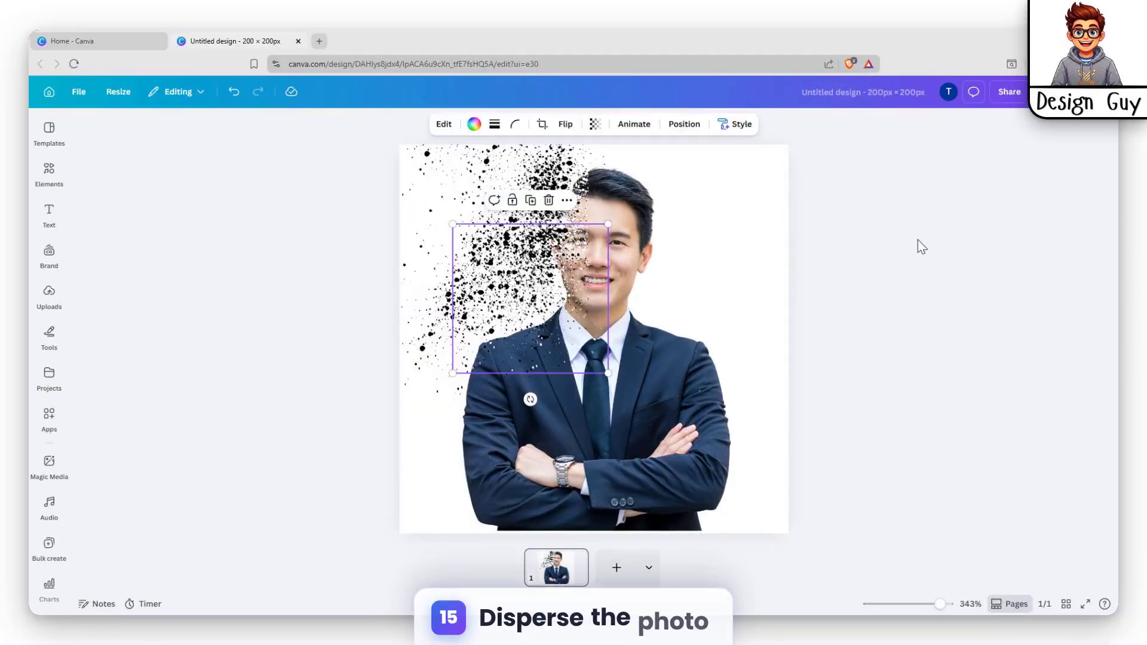
left_click(914, 232)
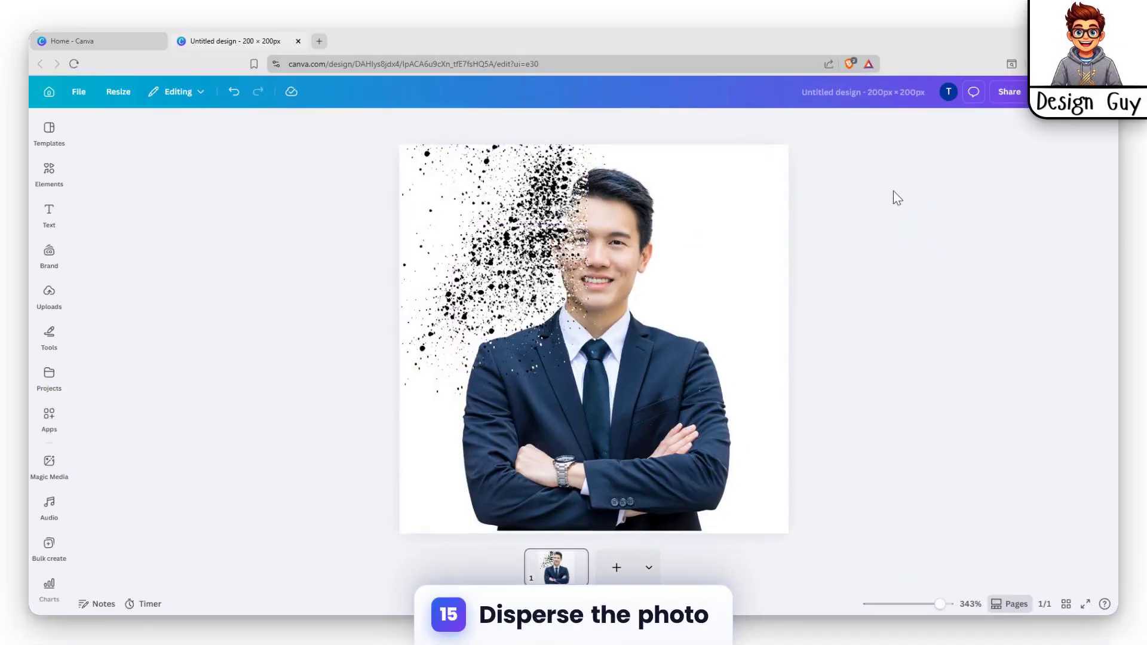
- Move the face splatter patch down and reposition it over the jacket
left_click(528, 258)
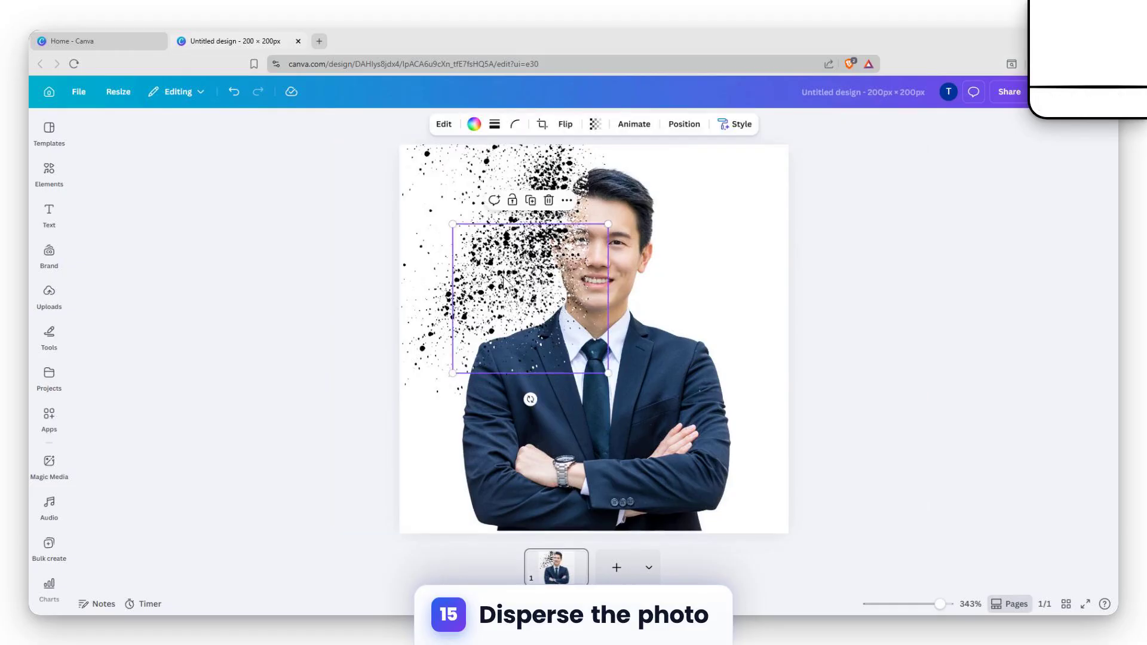
left_click_drag(503, 280, 552, 382)
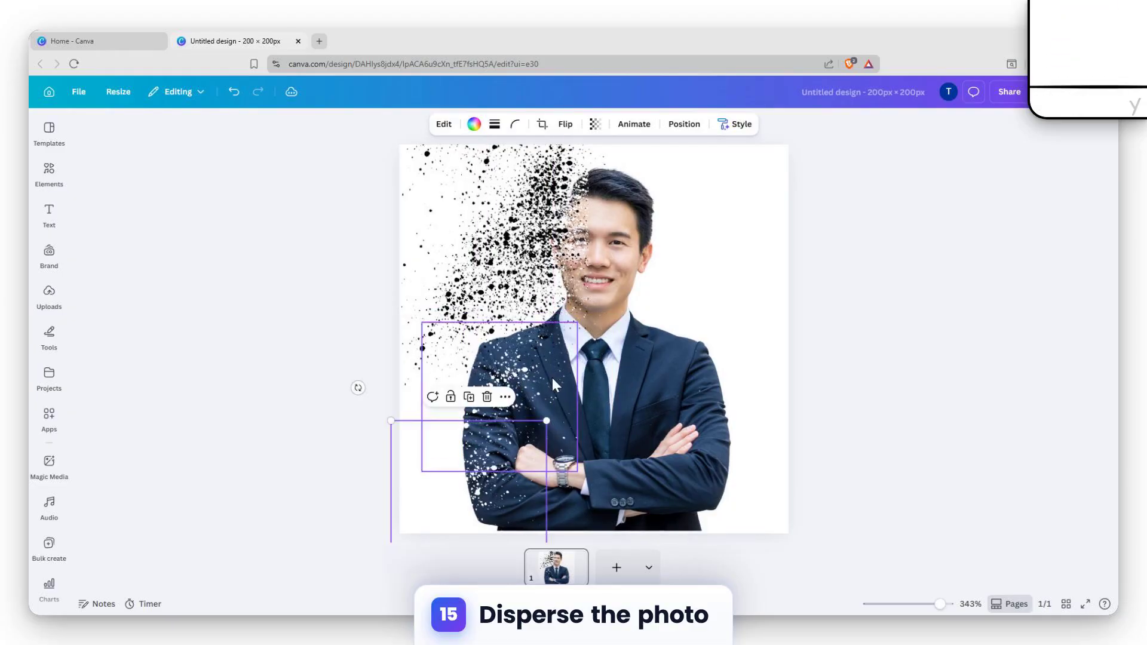
left_click_drag(506, 452, 481, 332)
left_click_drag(546, 364, 545, 382)
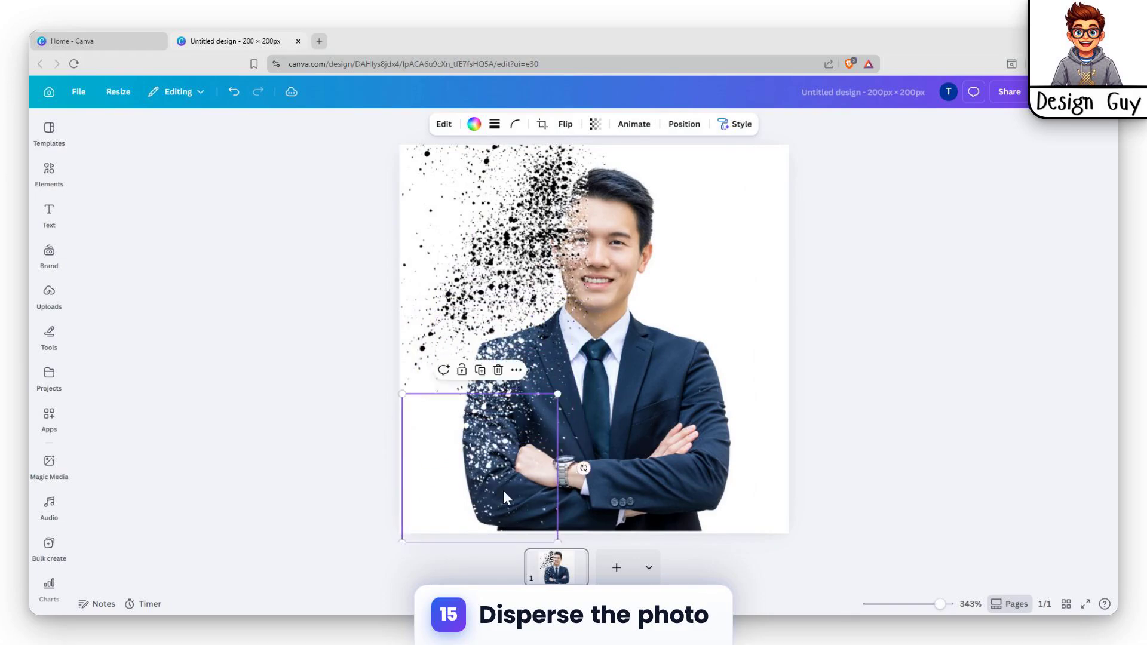
- Arrange splatter pieces along the page's left edge, from top-left down to lower-left
left_click_drag(527, 475, 537, 439)
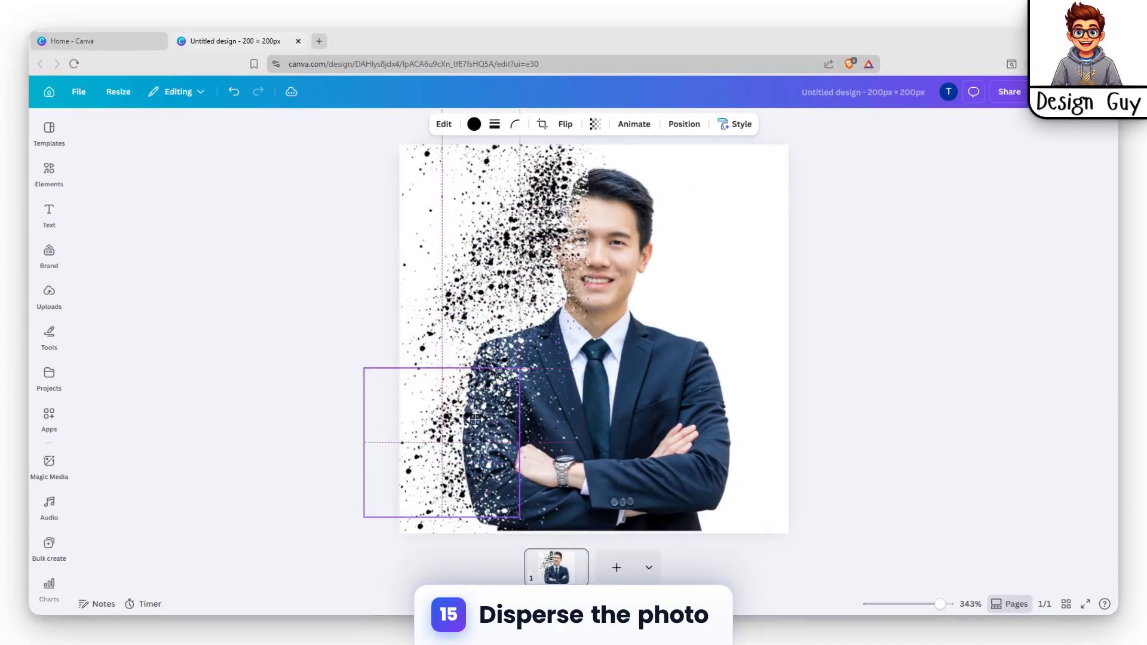
left_click_drag(475, 420, 482, 308)
left_click_drag(489, 398, 404, 369)
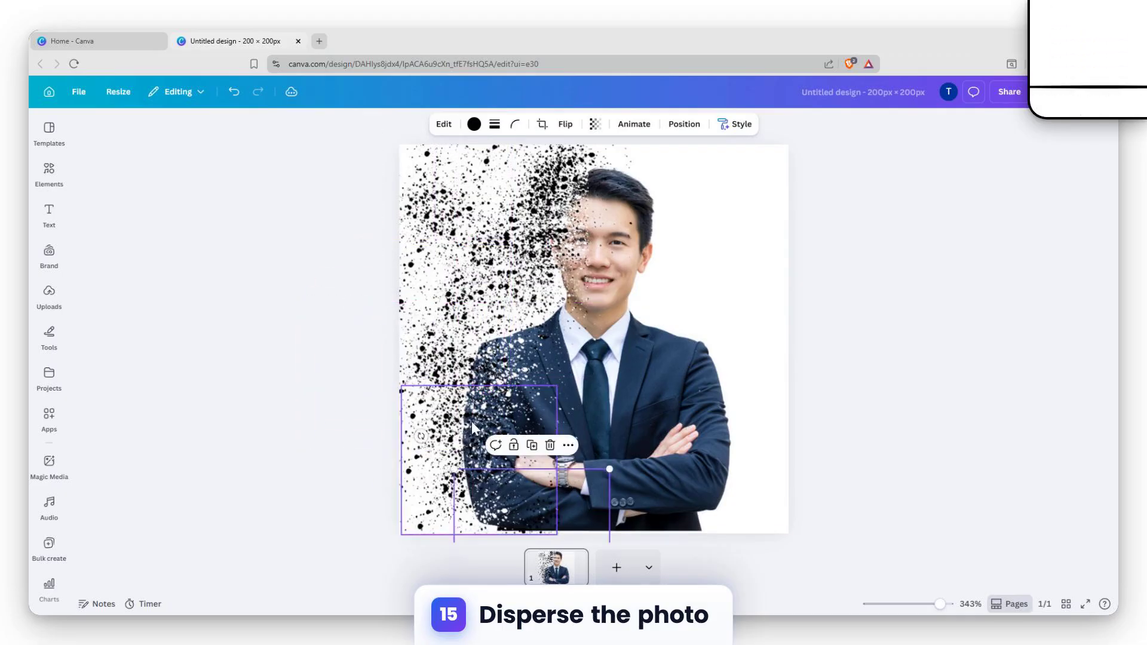
left_click_drag(471, 421, 447, 337)
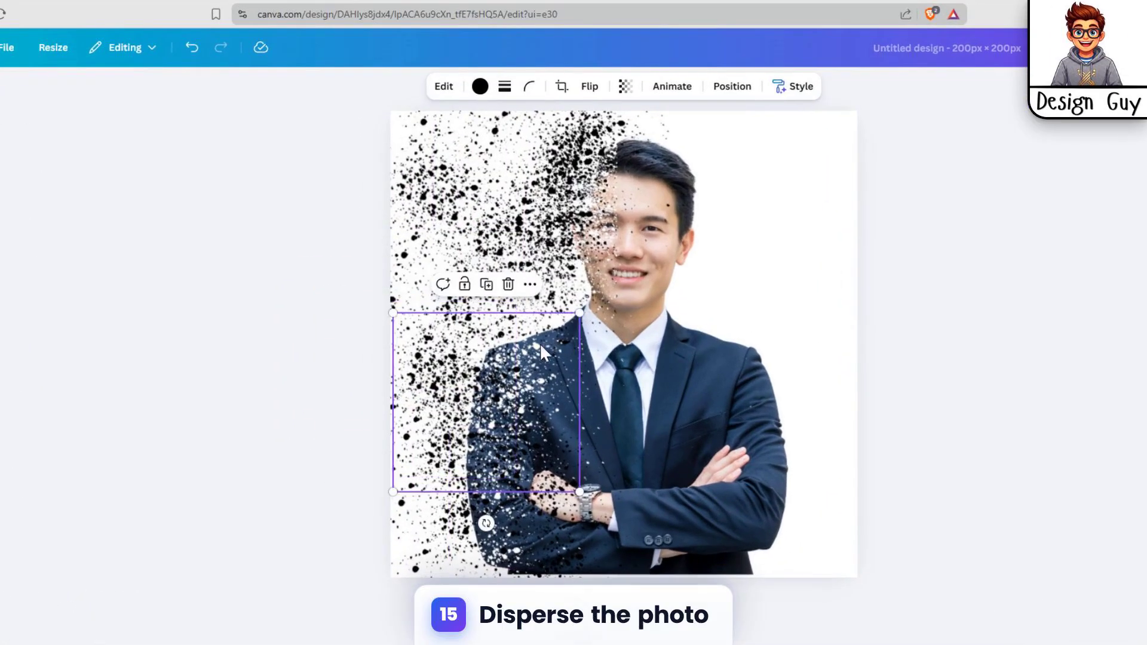
left_click_drag(539, 343, 384, 453)
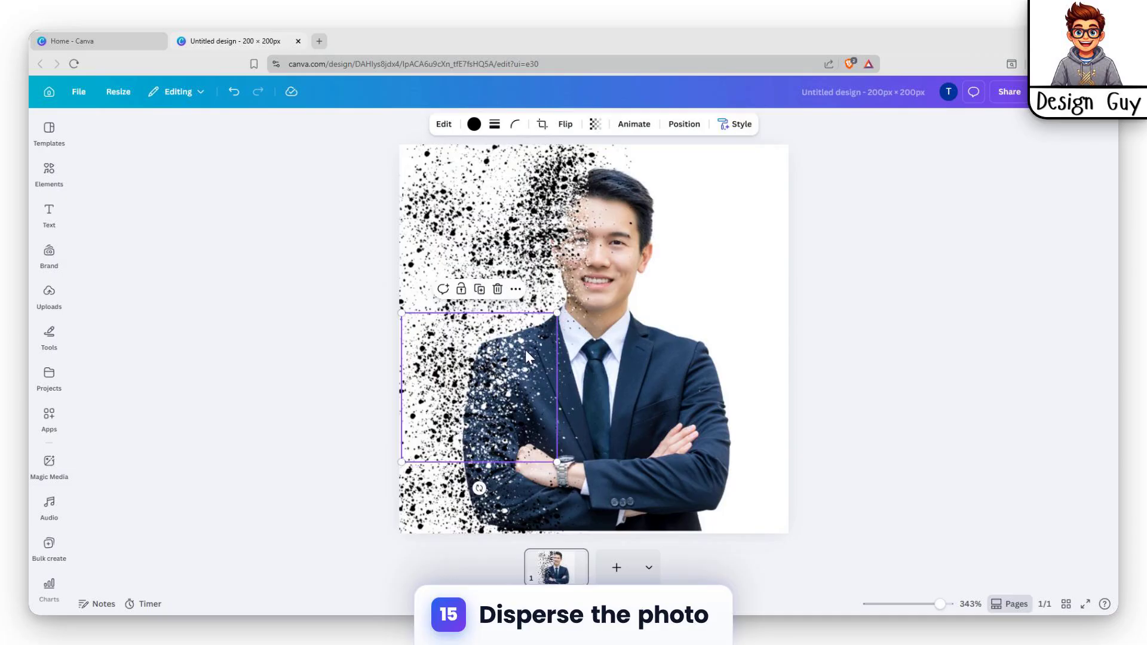
left_click_drag(524, 350, 531, 441)
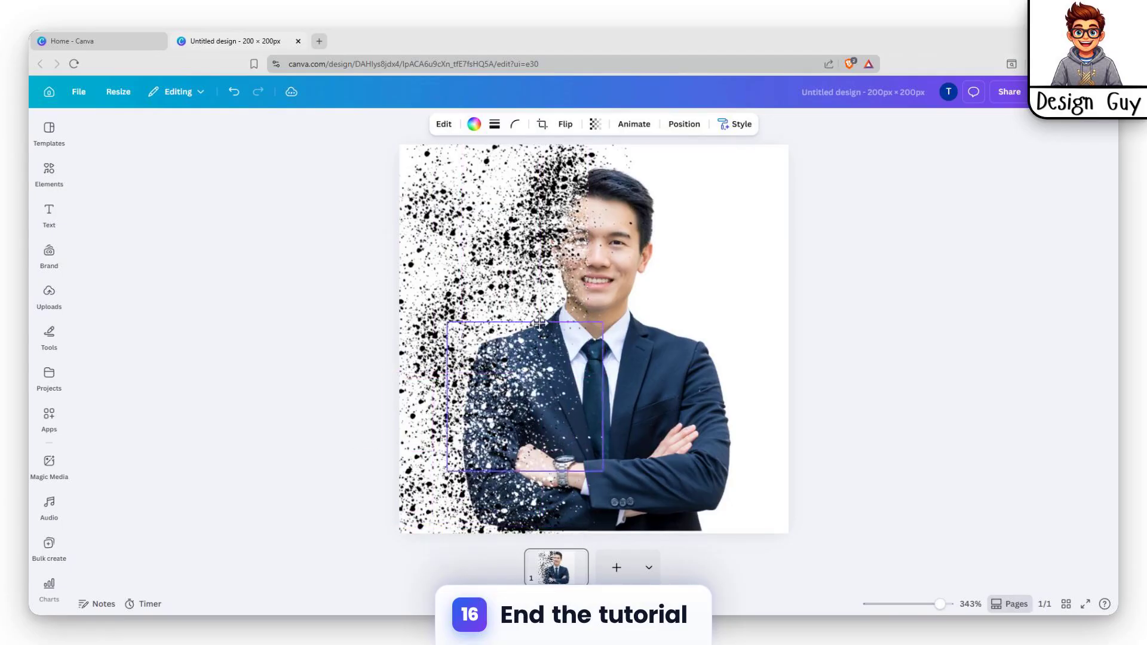
- Move the black splatter patch to the man's lower left
left_click_drag(539, 322, 604, 265)
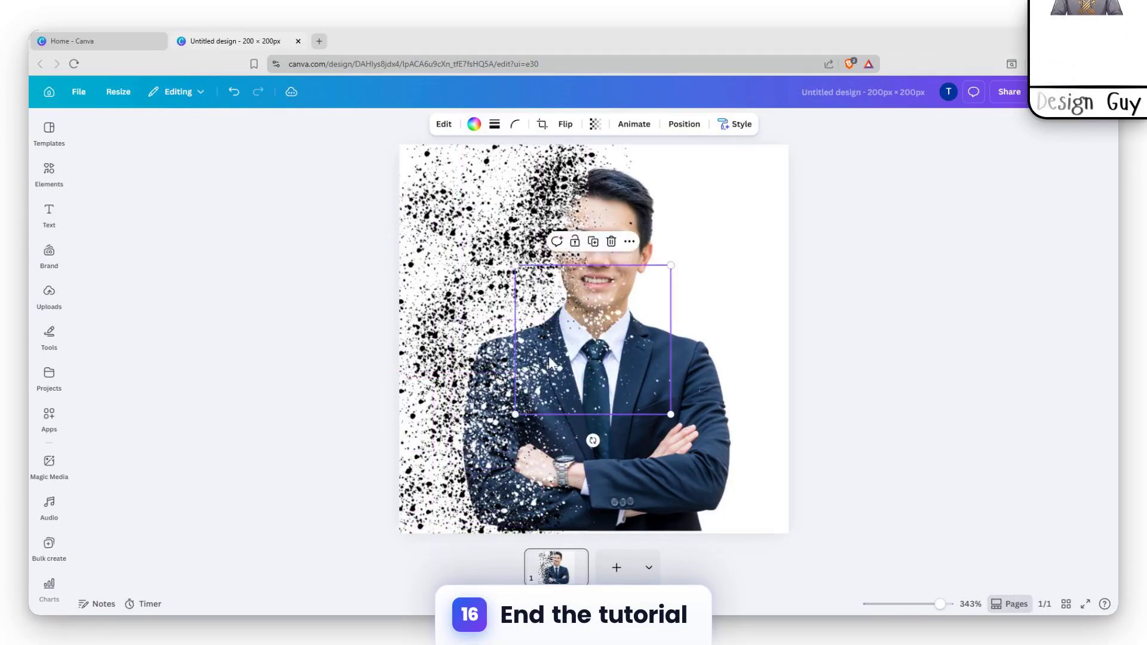
left_click_drag(547, 359, 406, 399)
left_click_drag(484, 377, 546, 372)
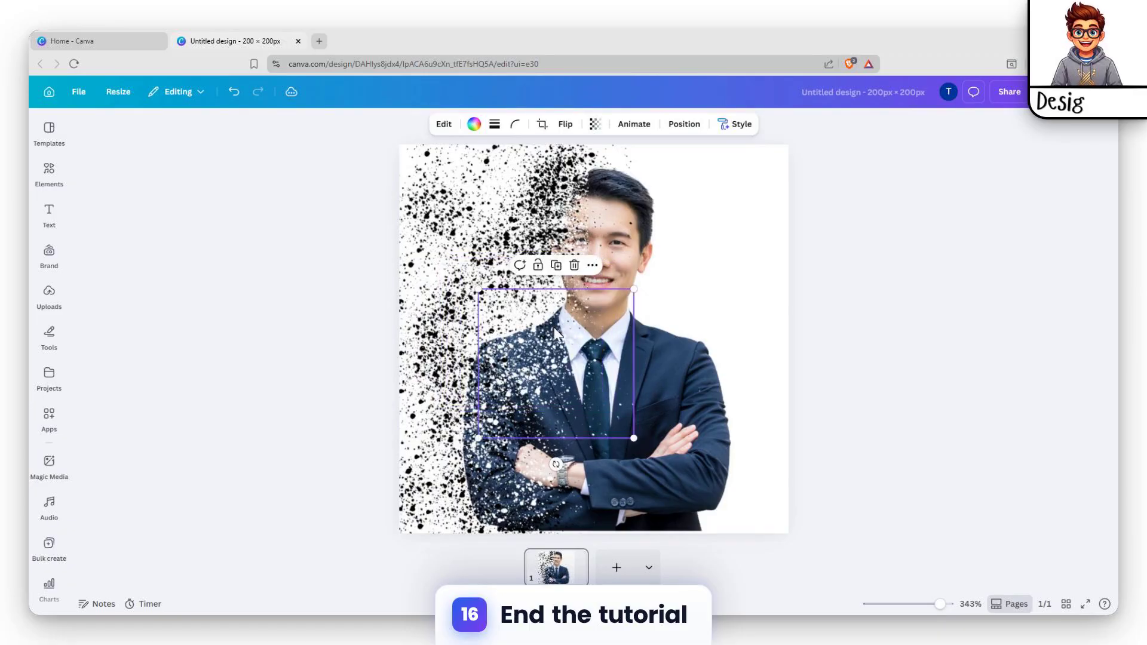
left_click_drag(518, 321, 497, 406)
- Widen the intact photo's left crop and centre the full man cut-out over the splatter
left_click(851, 328)
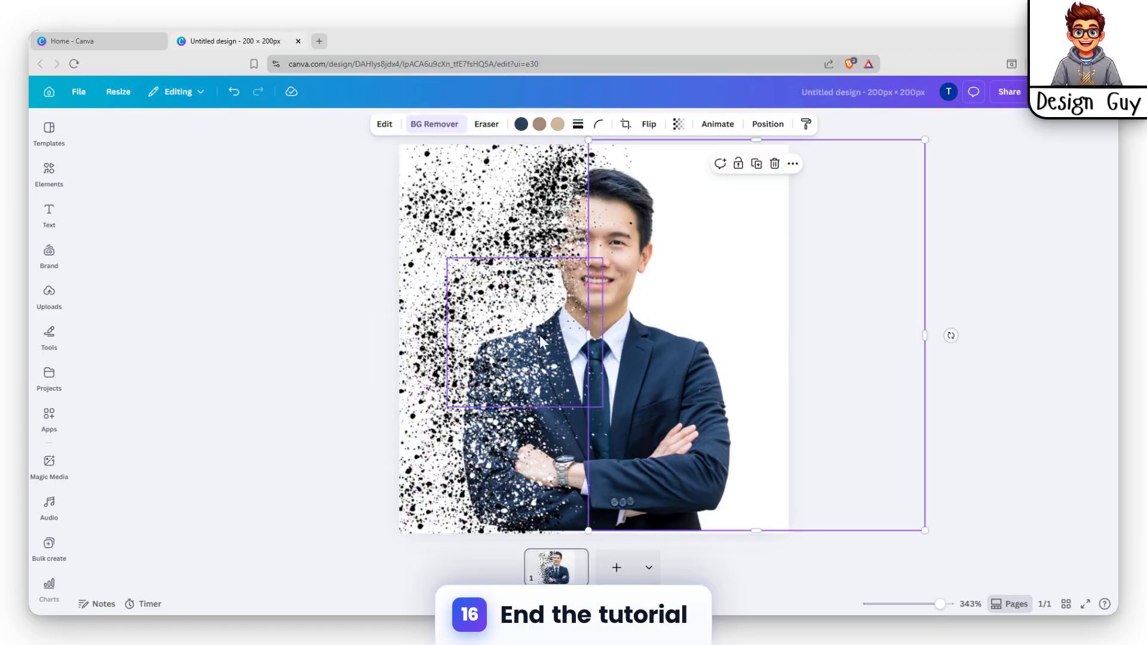
left_click_drag(589, 338, 639, 353)
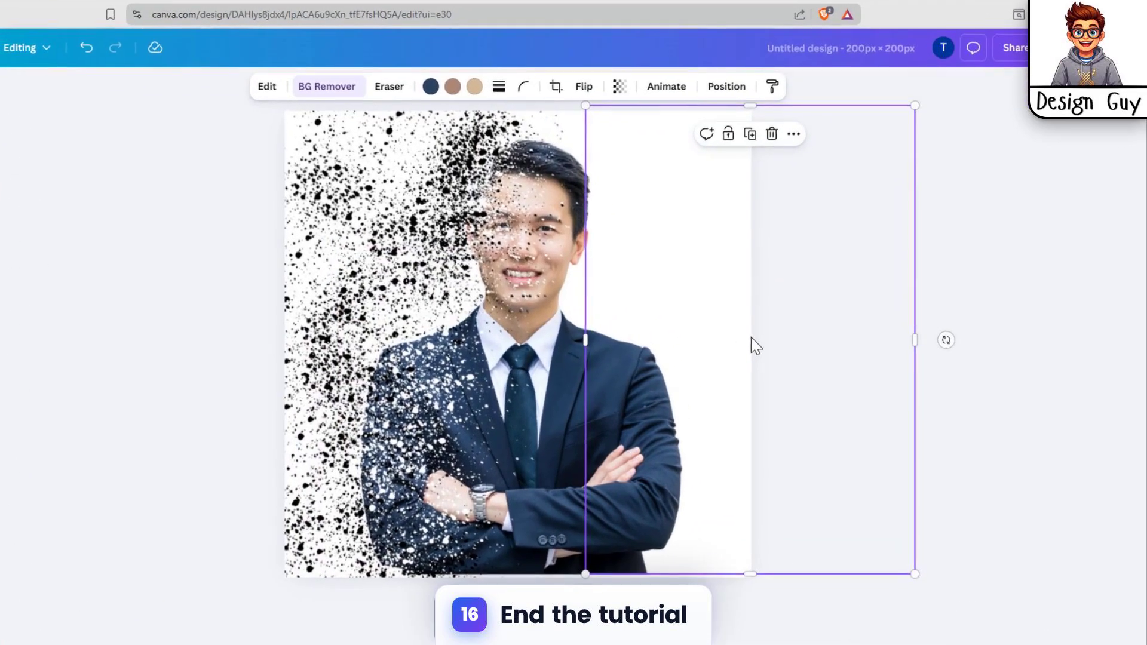
key("Escape")
left_click(709, 320)
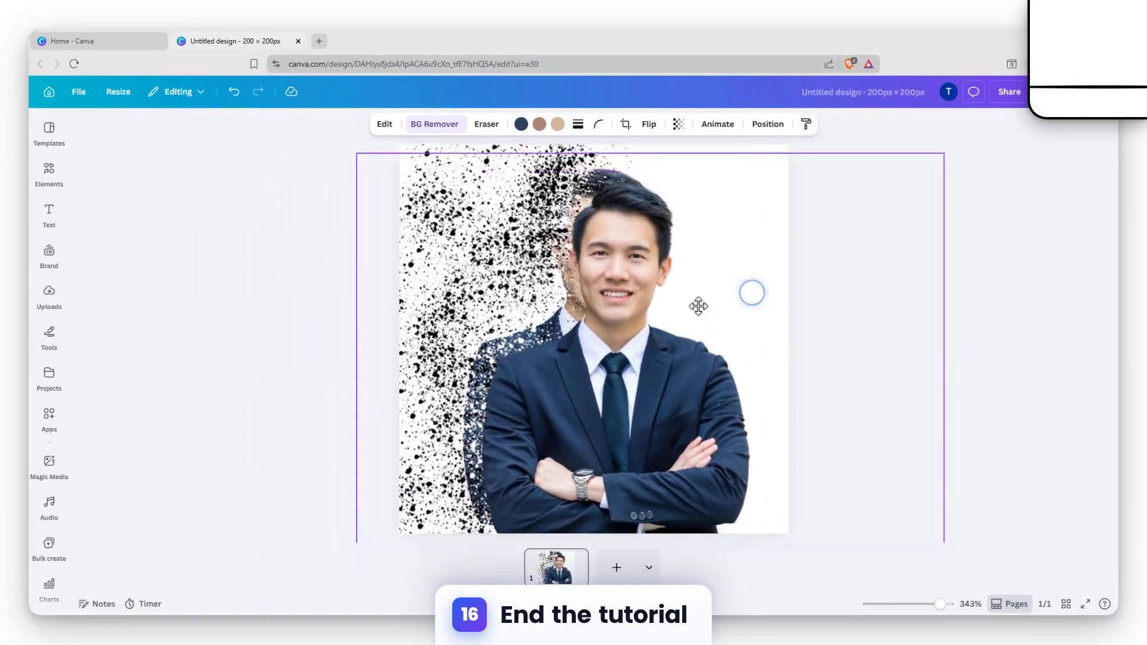
mouse_move(671, 312)
left_mouse_down()
mouse_move(652, 300)
mouse_move(680, 293)
left_mouse_up()
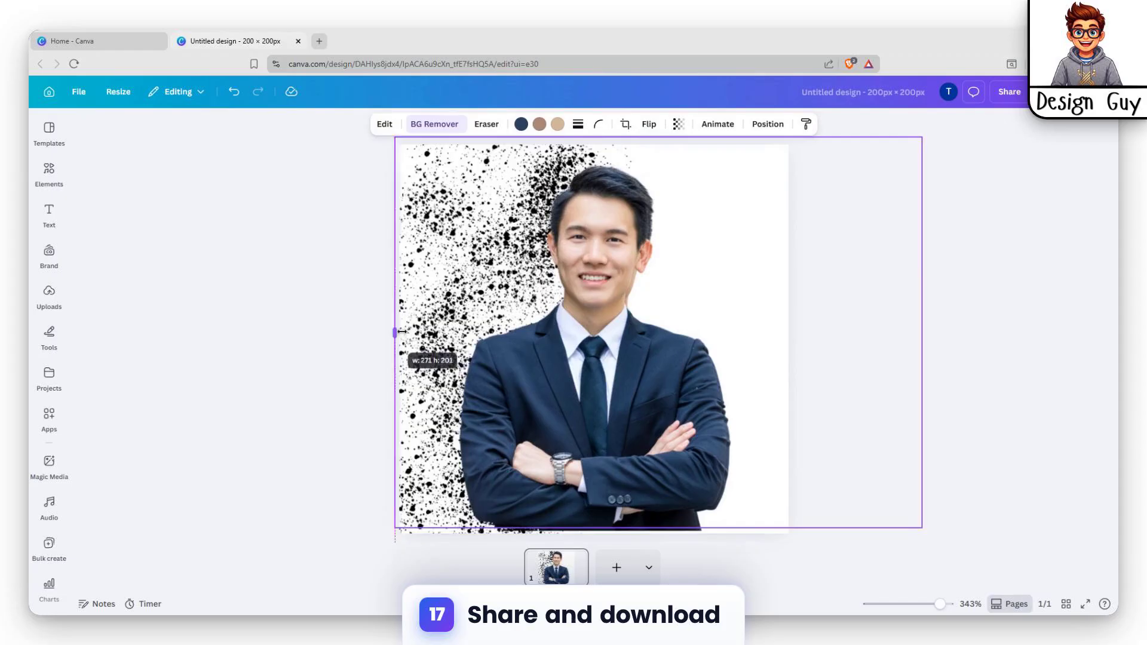
- Crop the intact photo to width 179 so it covers only his right side, nudging it right
left_click_drag(402, 331, 576, 329)
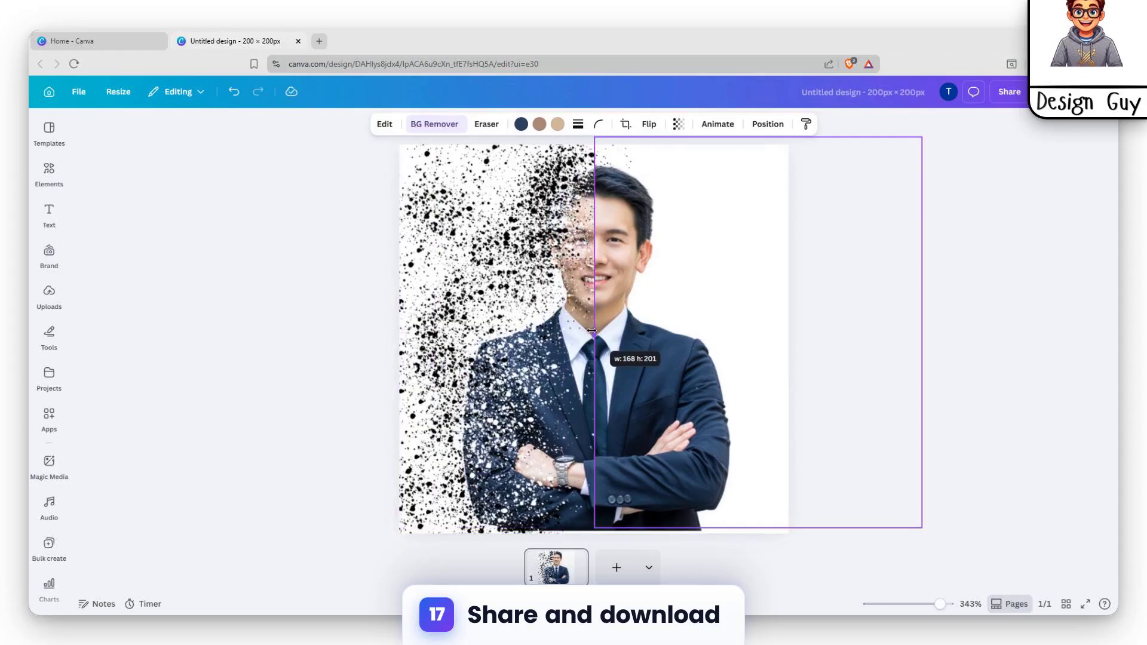
left_click_drag(591, 330, 593, 330)
left_click(1002, 244)
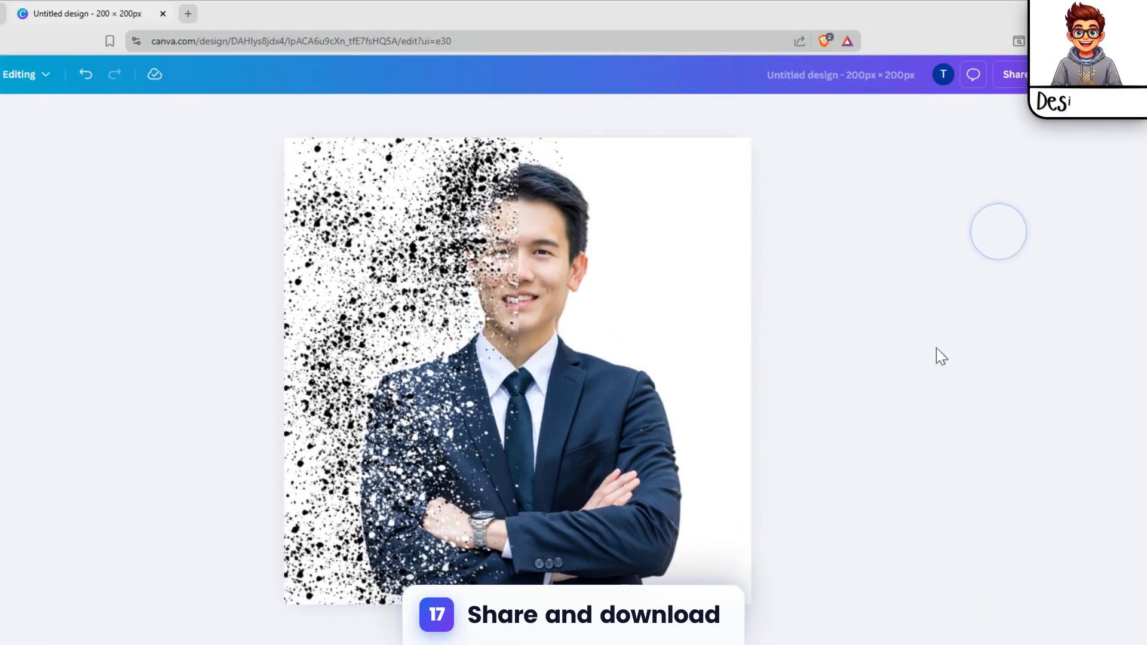
left_click(599, 328)
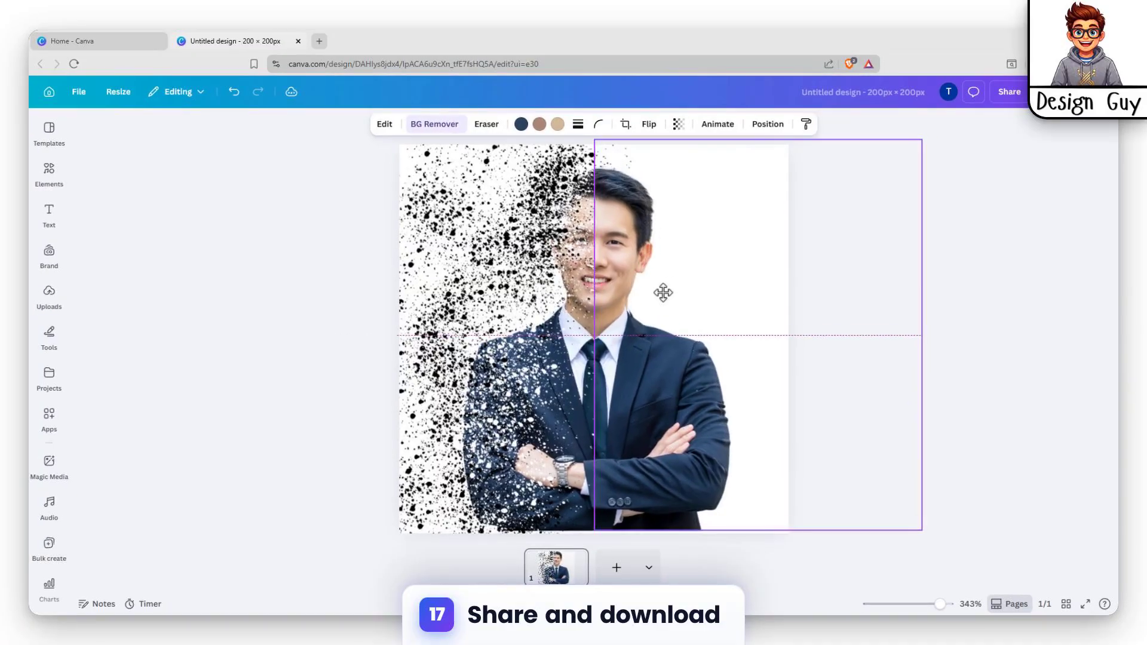
left_click_drag(663, 293, 667, 292)
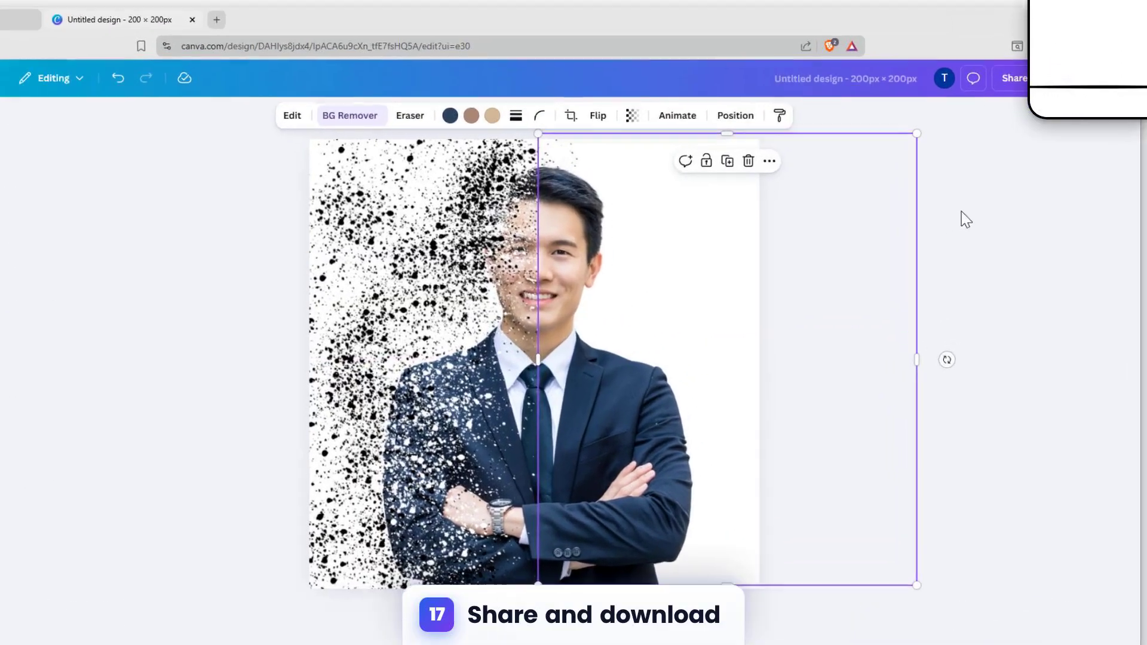
- Bring up the download settings for a 200 × 200 px PNG
left_click(988, 204)
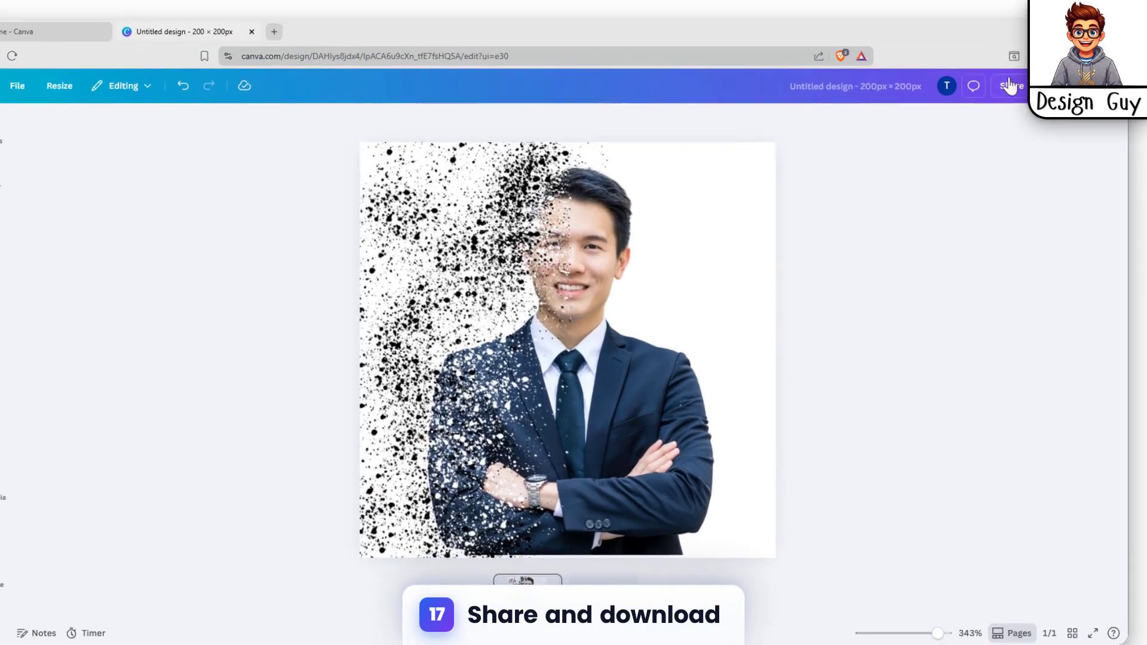
left_click(1009, 85)
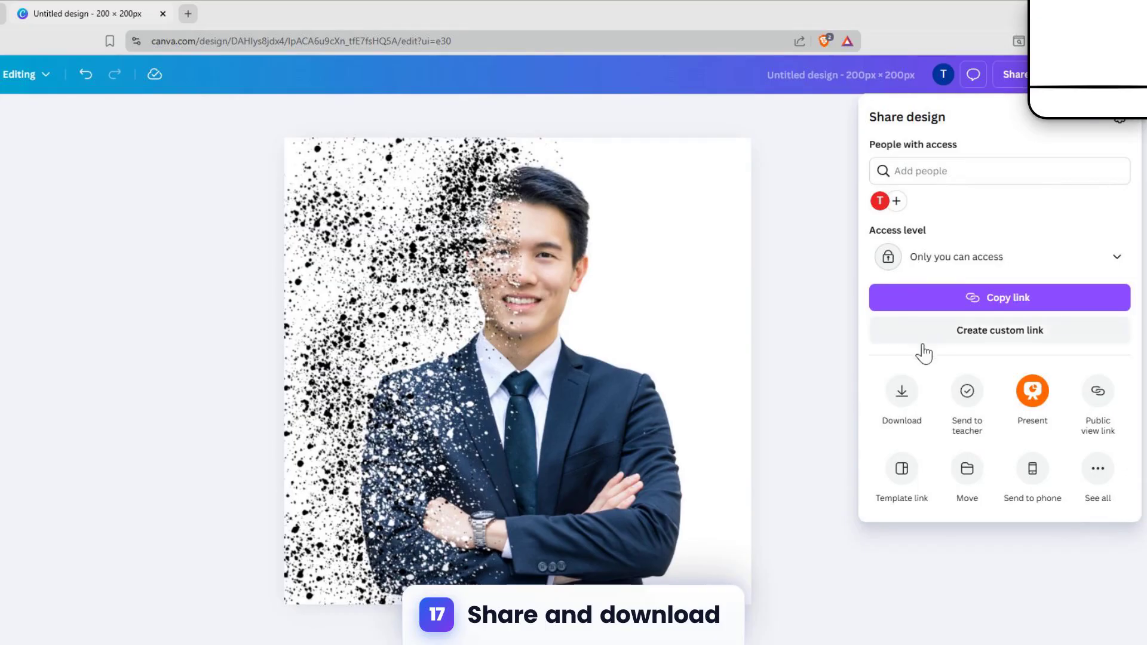
left_click(902, 391)
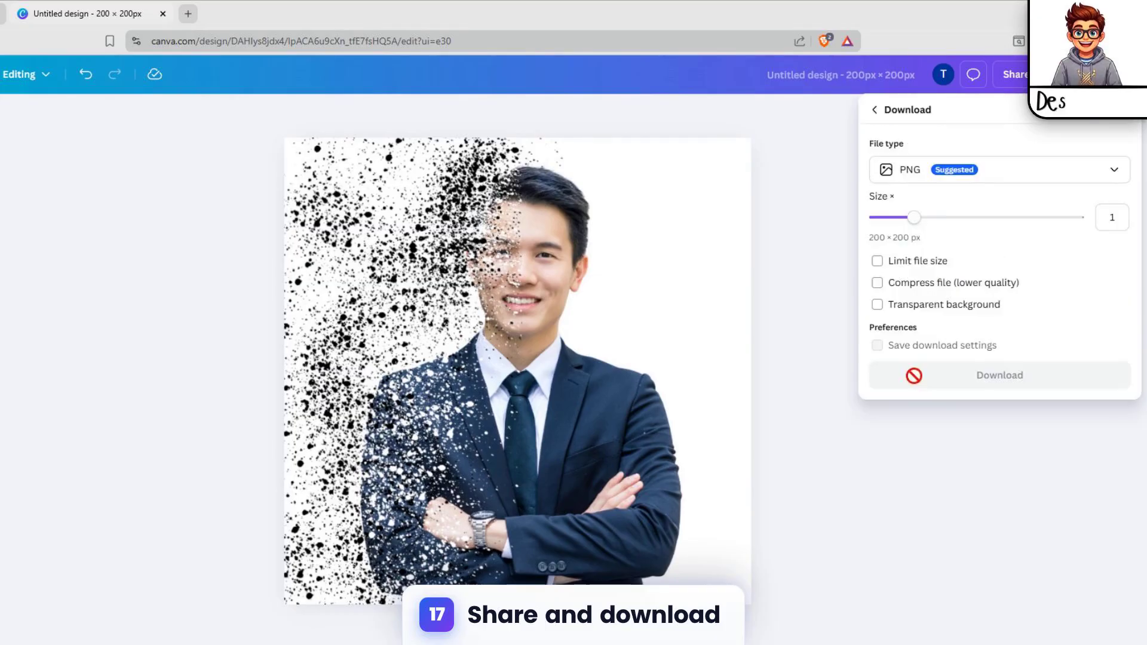